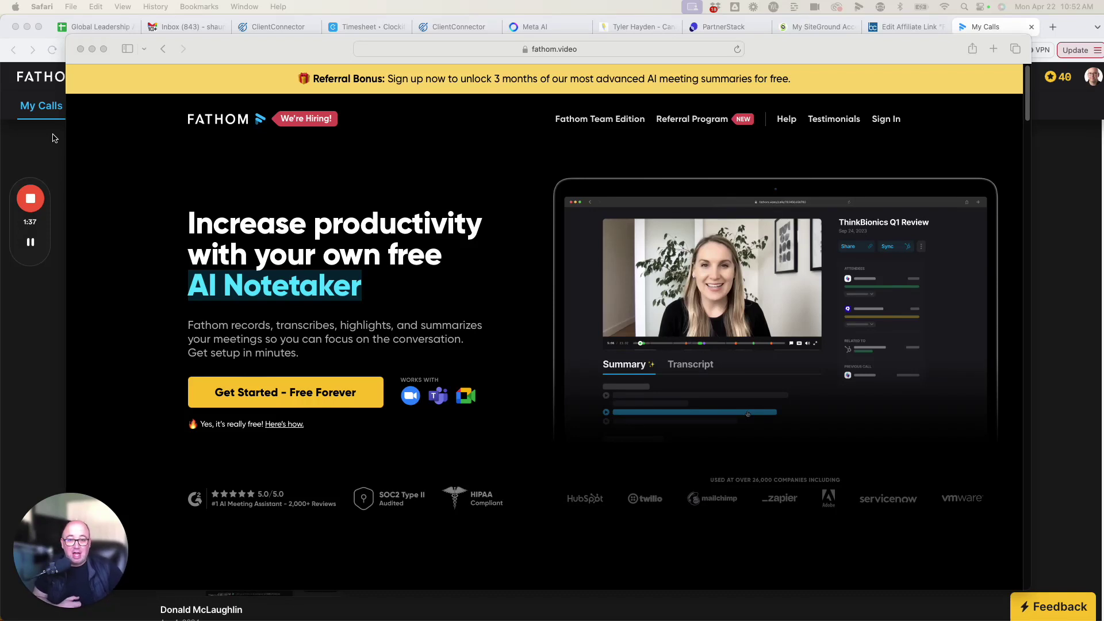
# Bring the My Calls recordings list forward and glance at Fathom's scheduled-calls quick panel.
pyautogui.click(52, 138)
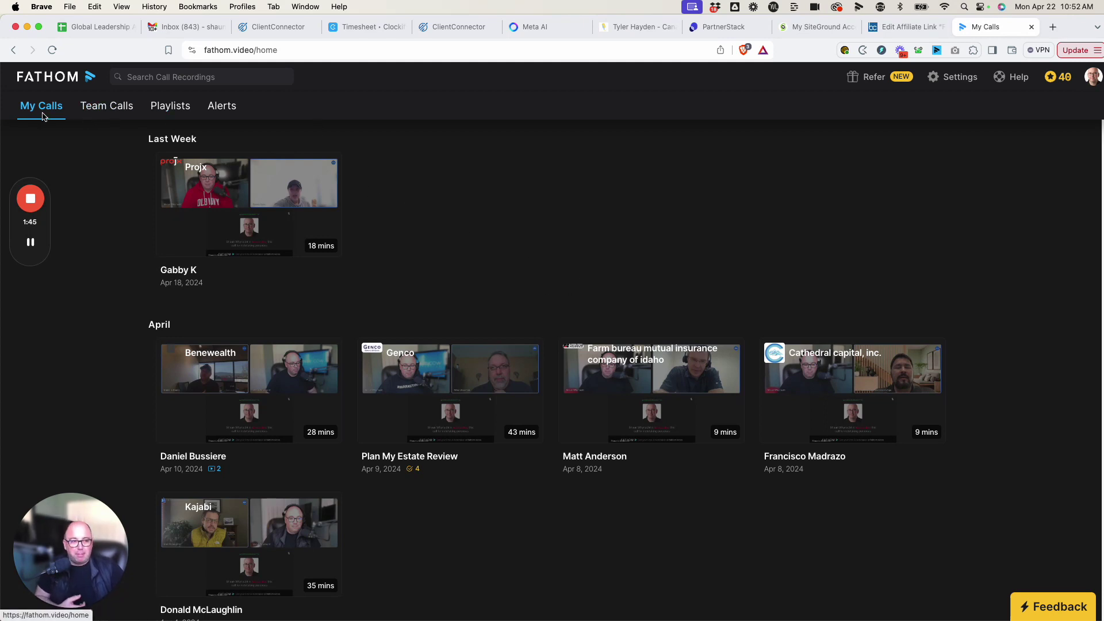
pyautogui.click(859, 7)
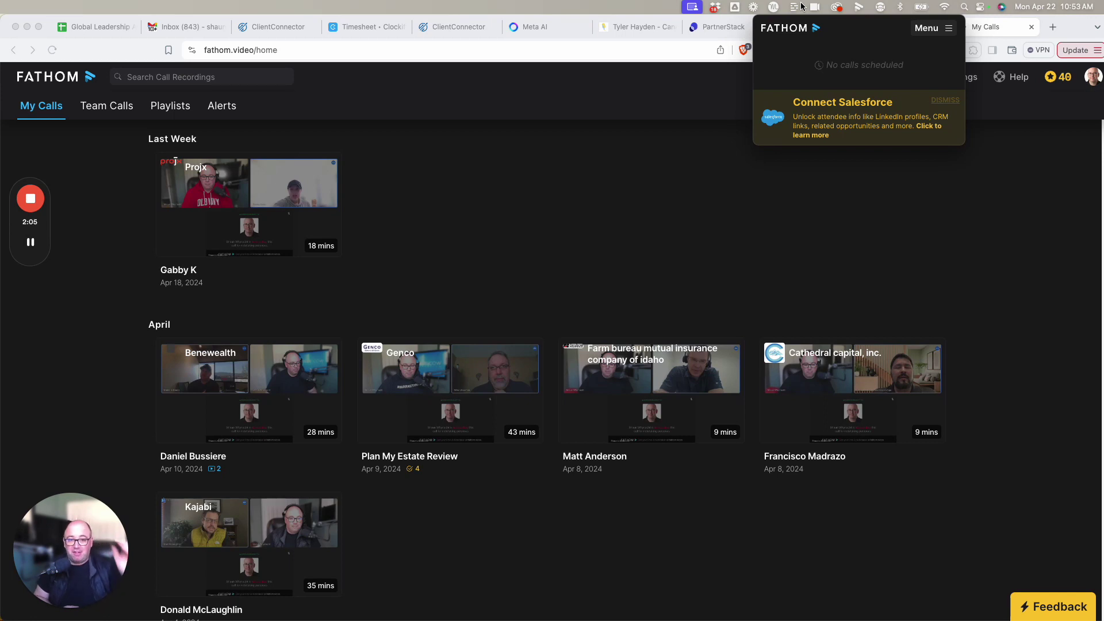
pyautogui.click(567, 197)
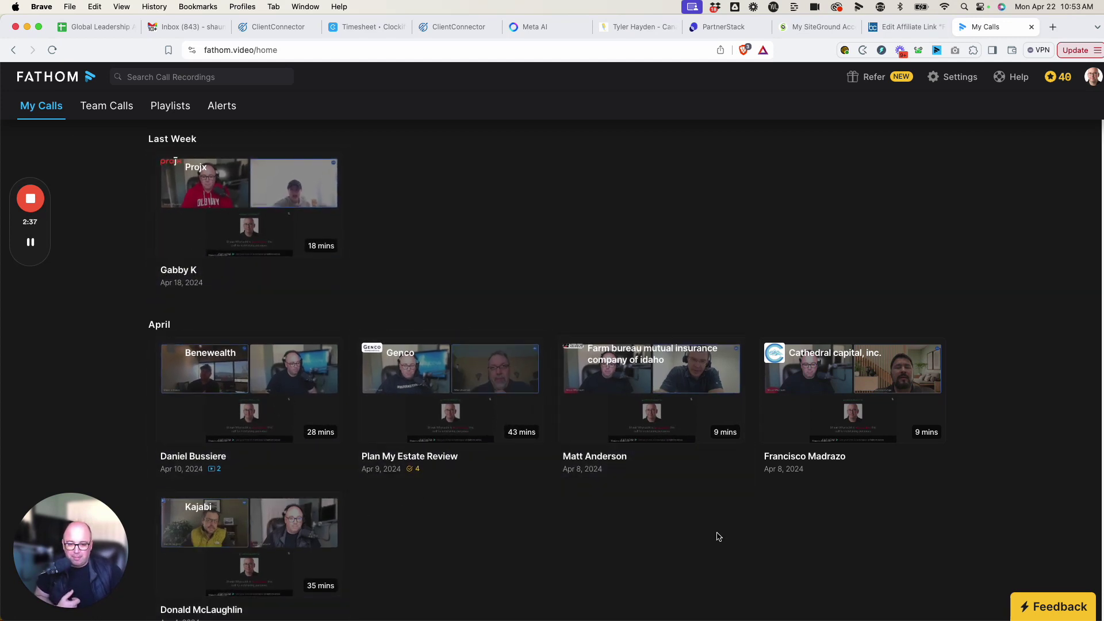
# Scroll My Calls to March and open the 47-minute Nexion Canada call from March 22.
pyautogui.scroll(-5, 672, 268)
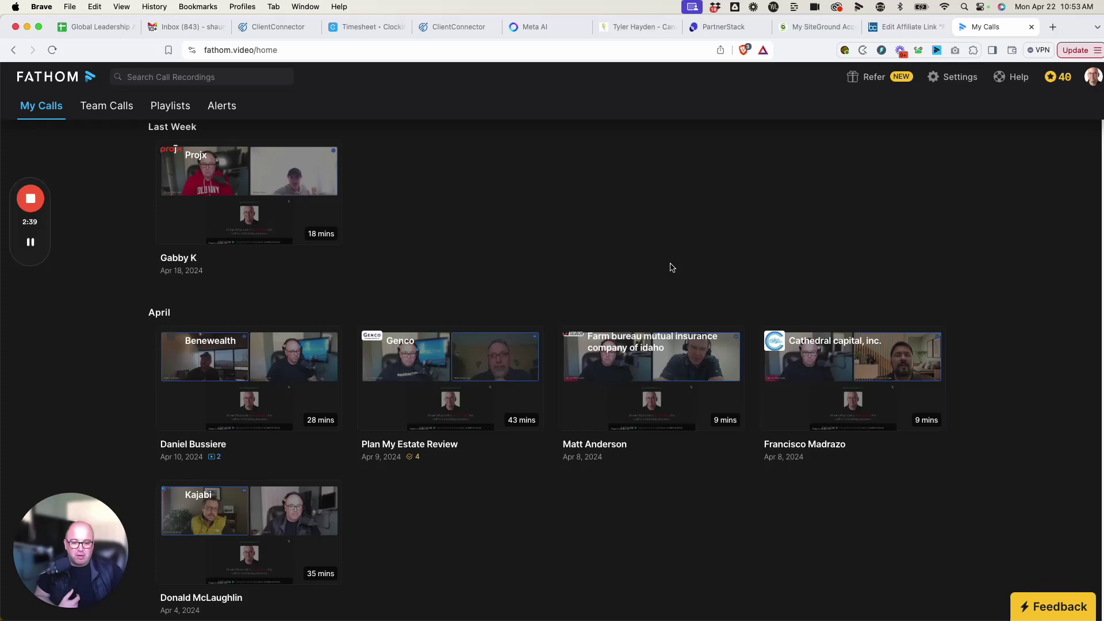
pyautogui.scroll(-7, 672, 267)
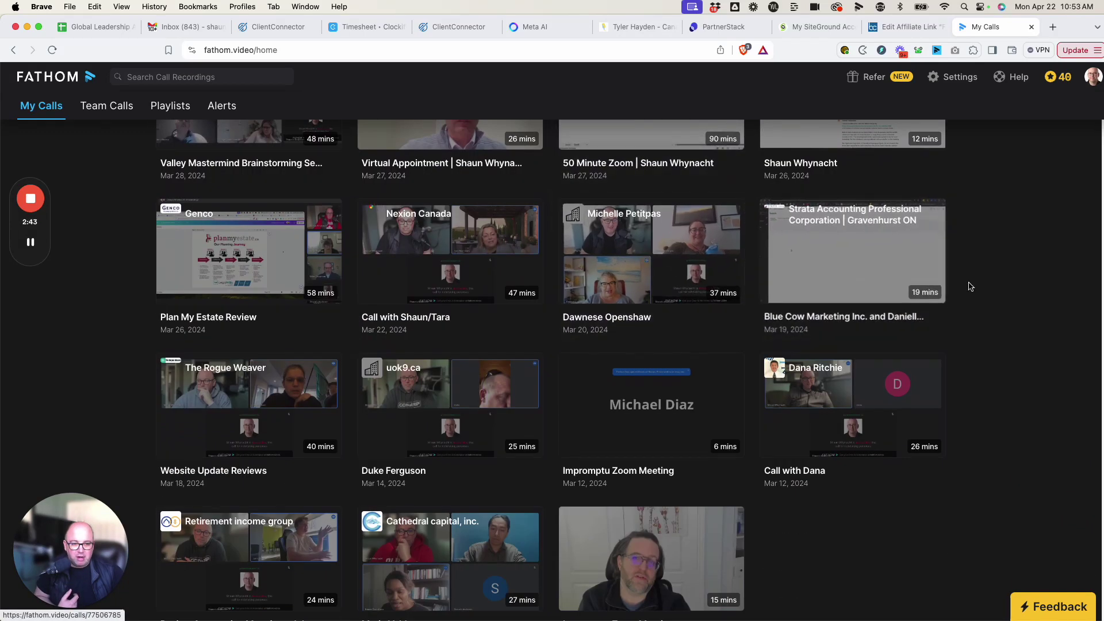
pyautogui.scroll(2, 968, 284)
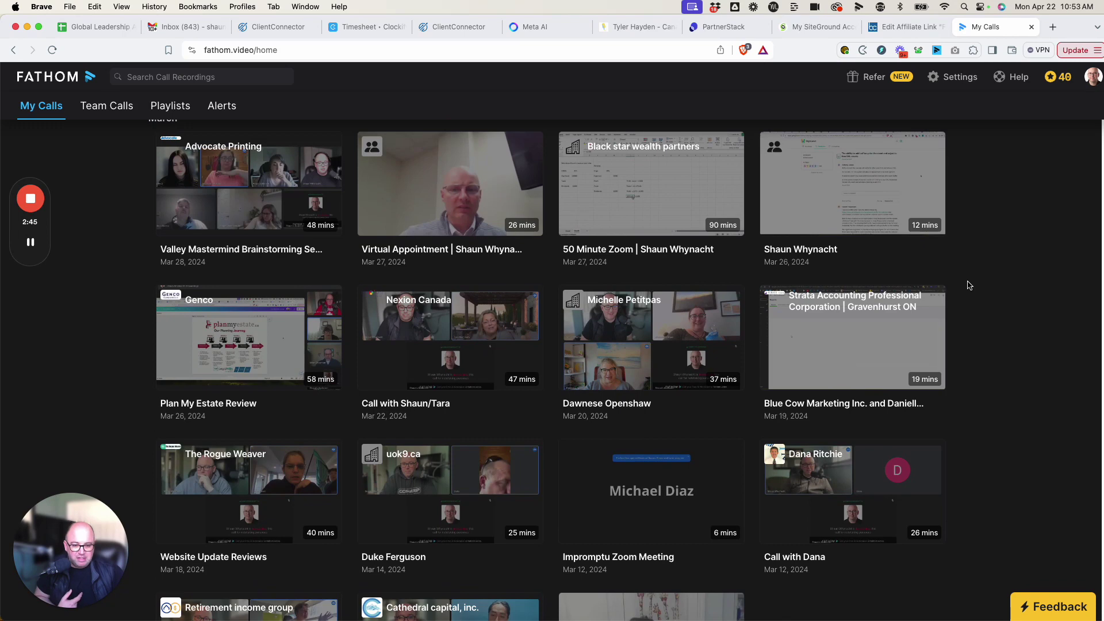
pyautogui.scroll(-1, 968, 284)
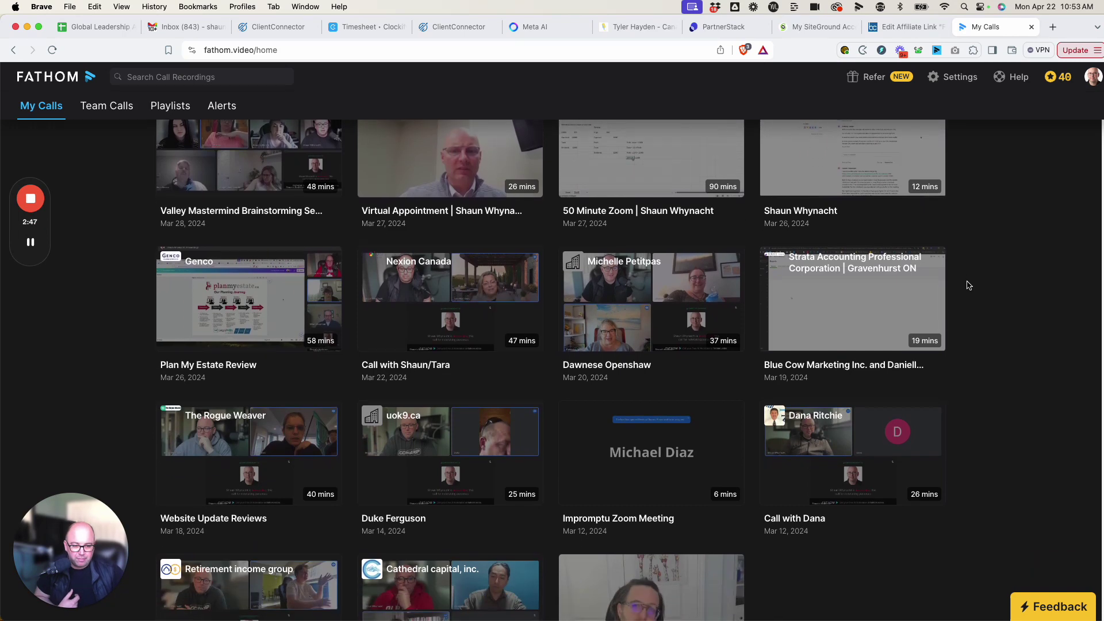
pyautogui.scroll(-2, 967, 286)
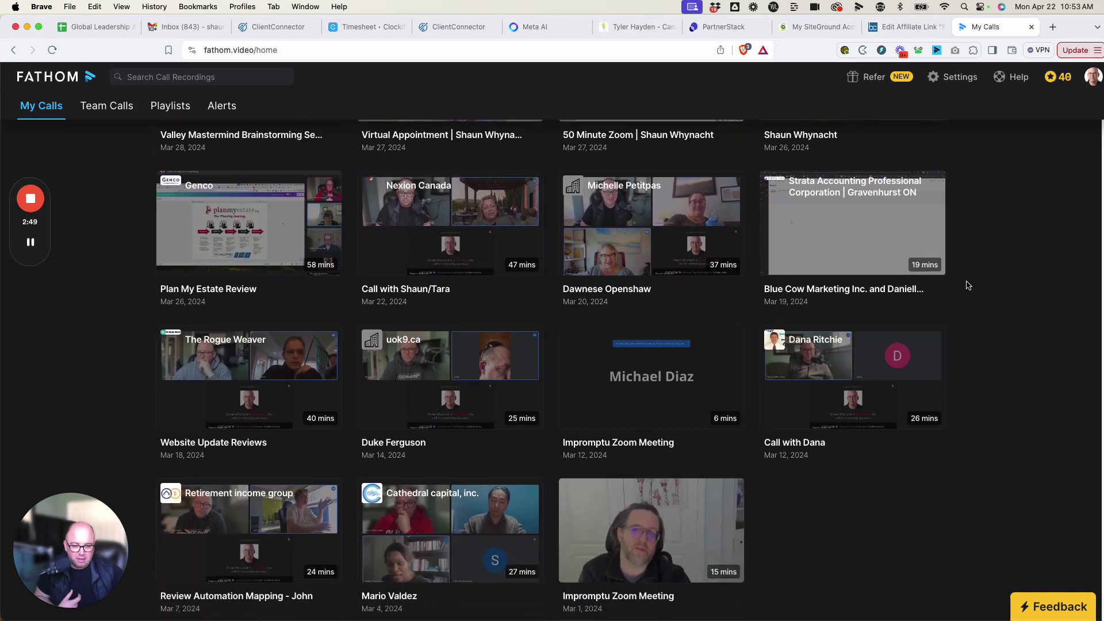
pyautogui.click(501, 242)
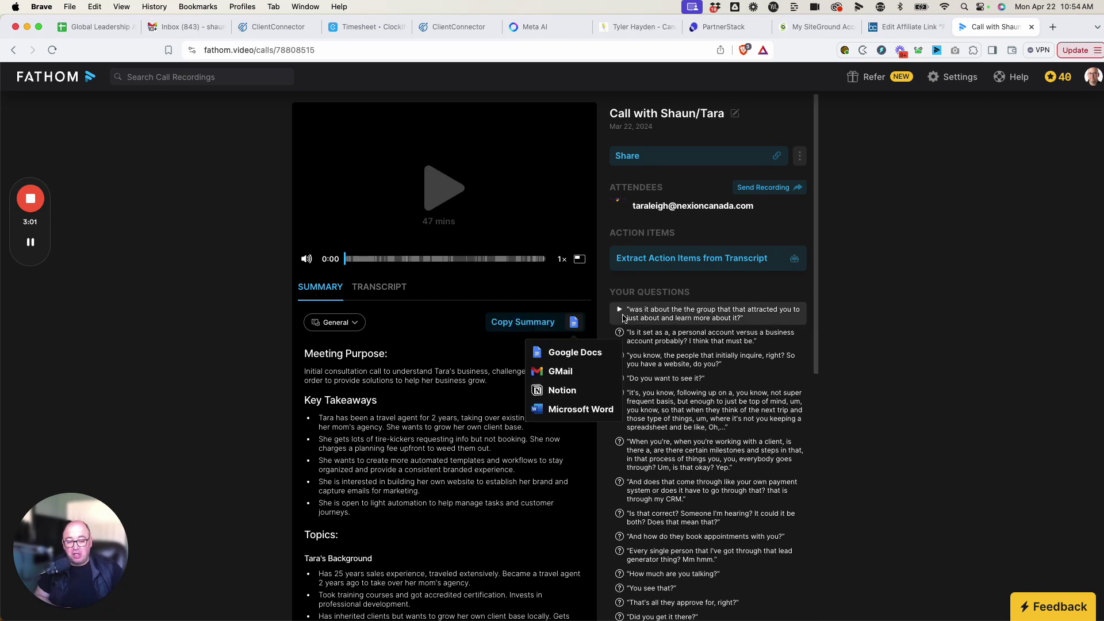
# Scroll the Nexion Canada summary and jump the recording to 4:56.
pyautogui.scroll(-5, 454, 379)
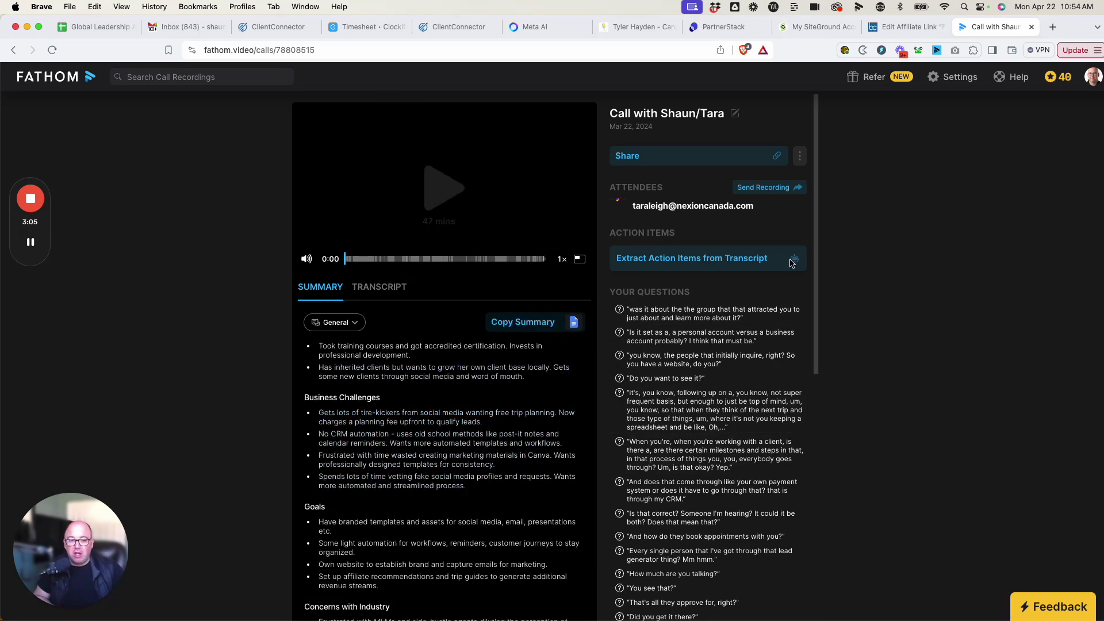
pyautogui.click(367, 260)
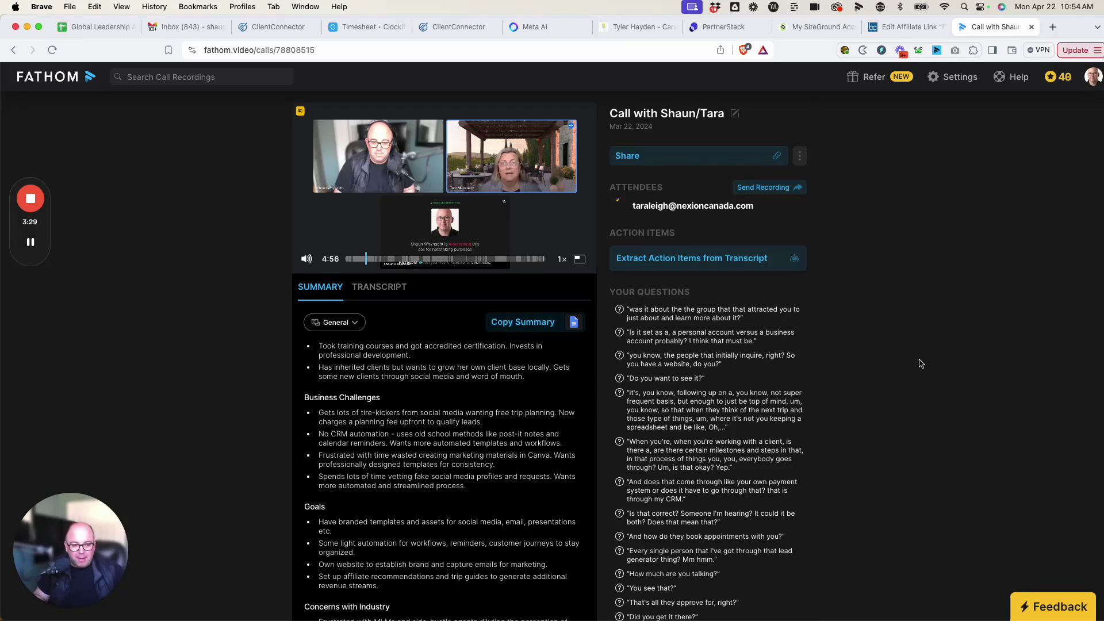
pyautogui.scroll(-5, 632, 339)
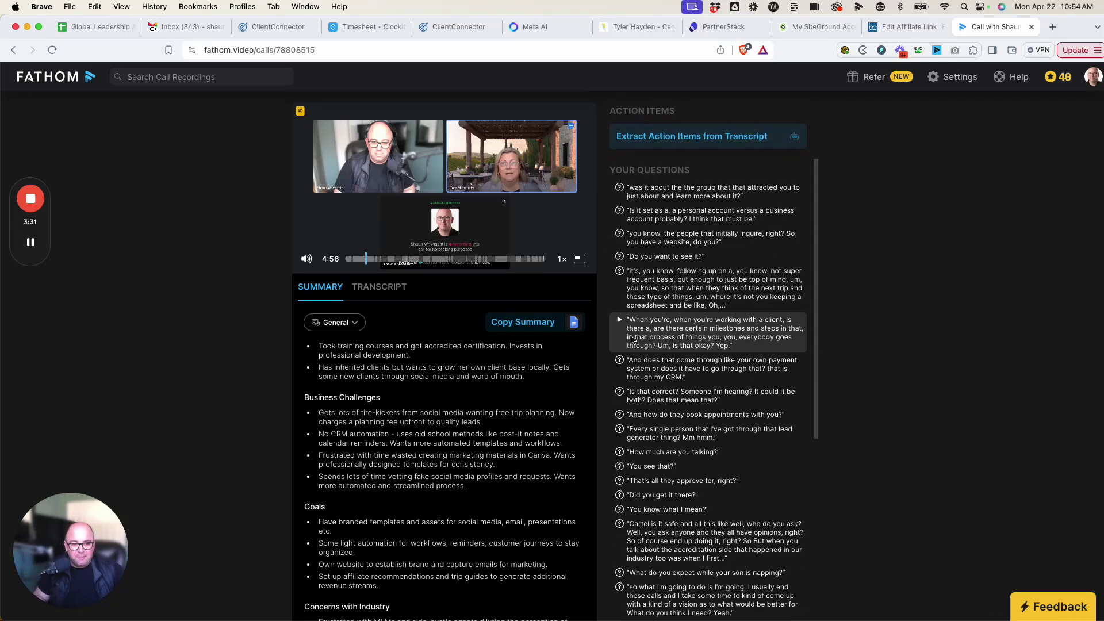
pyautogui.scroll(5, 446, 350)
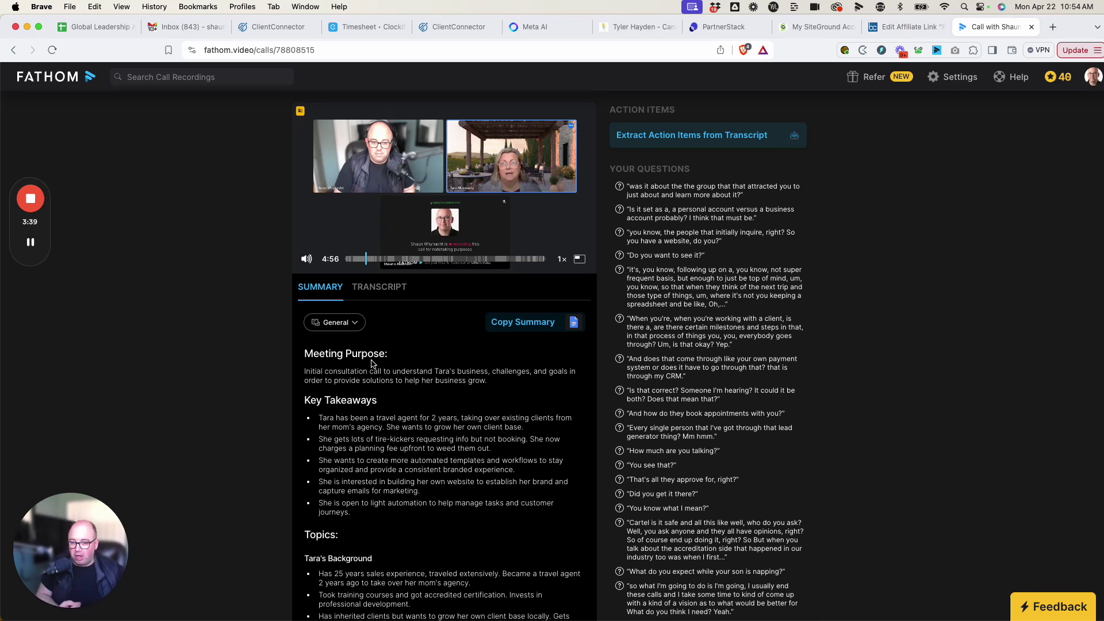
pyautogui.scroll(-2, 340, 361)
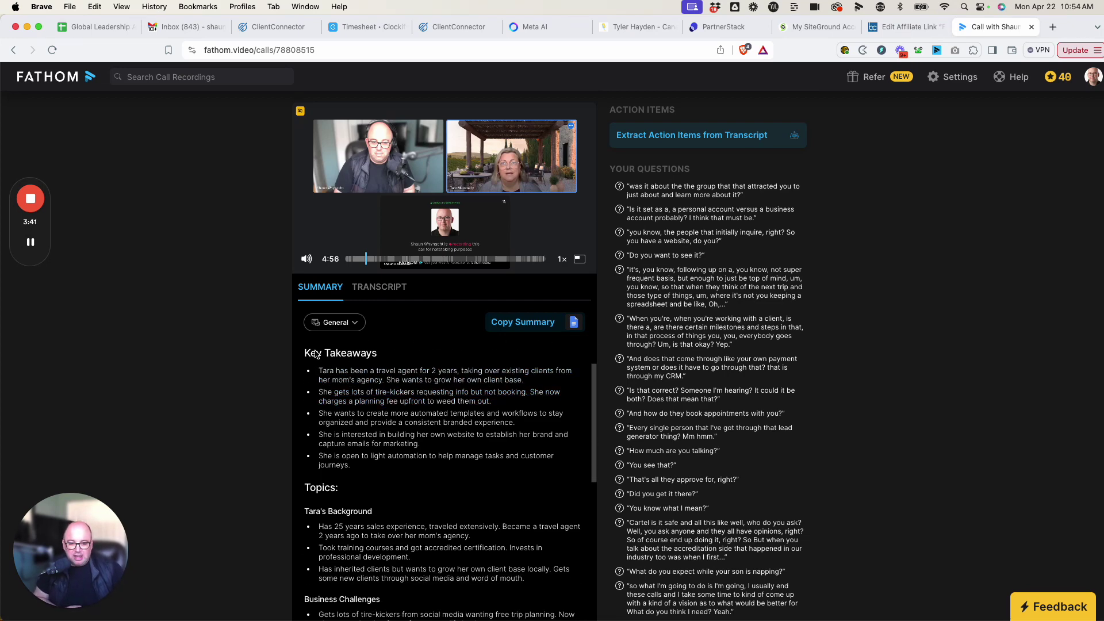
pyautogui.scroll(-6, 317, 359)
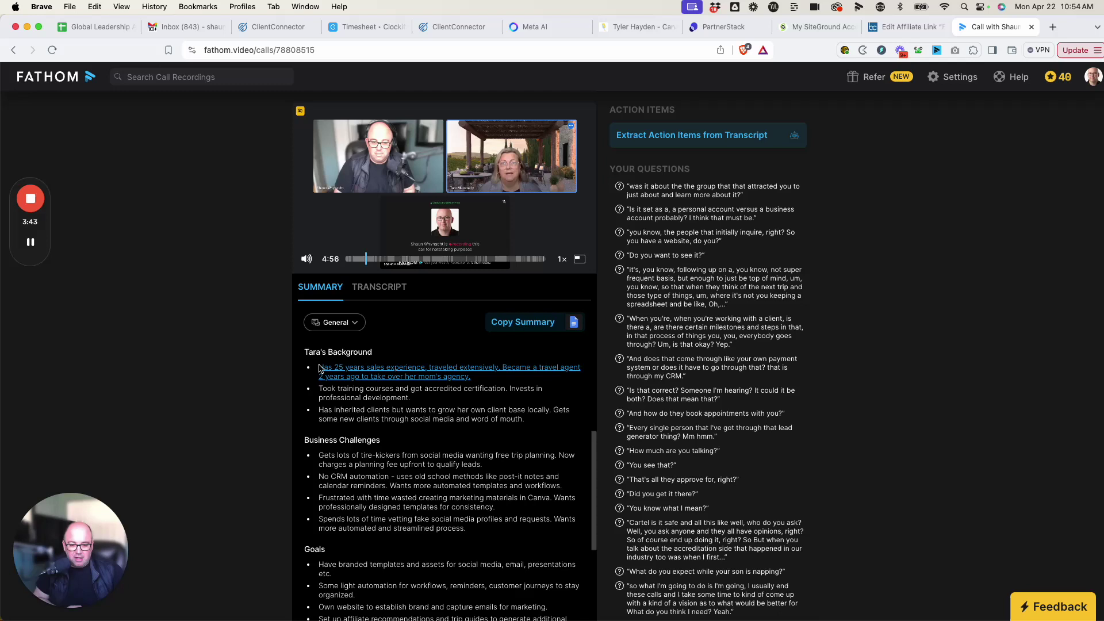
pyautogui.scroll(1, 322, 371)
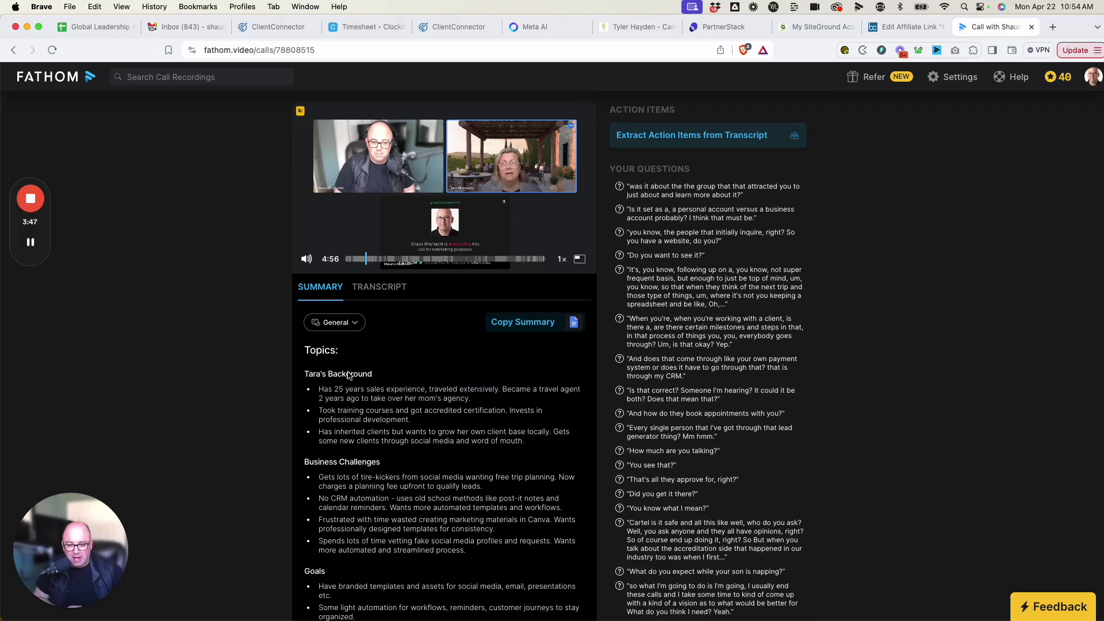
pyautogui.scroll(-3, 345, 391)
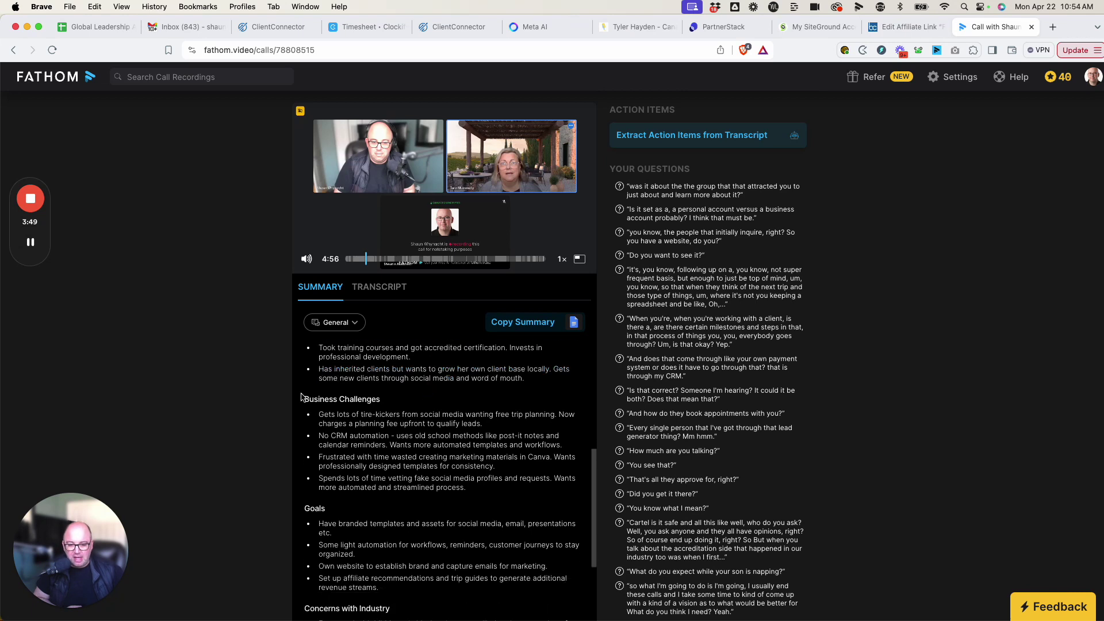
pyautogui.scroll(-4, 419, 409)
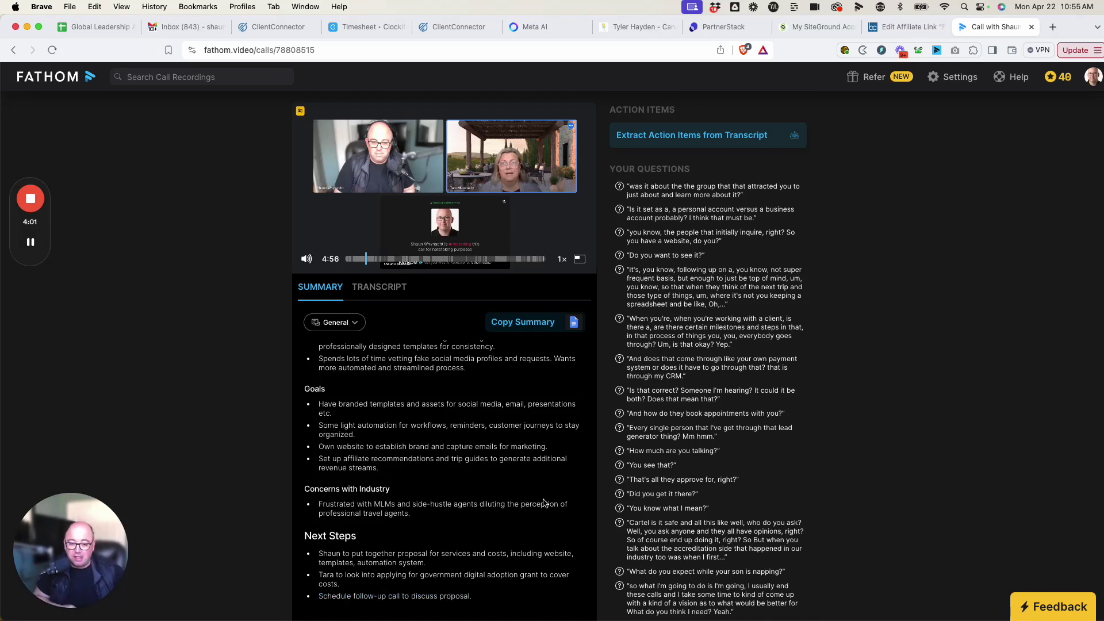
# Copy the AI summary and regenerate it with the Customer Success template instead of General.
pyautogui.click(531, 328)
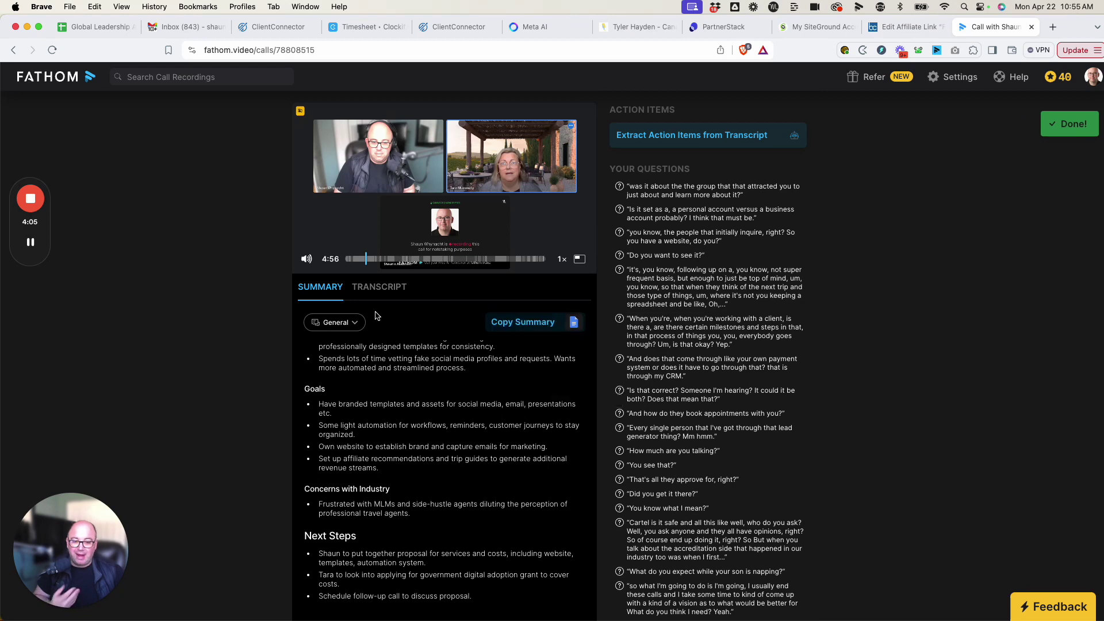
pyautogui.click(344, 324)
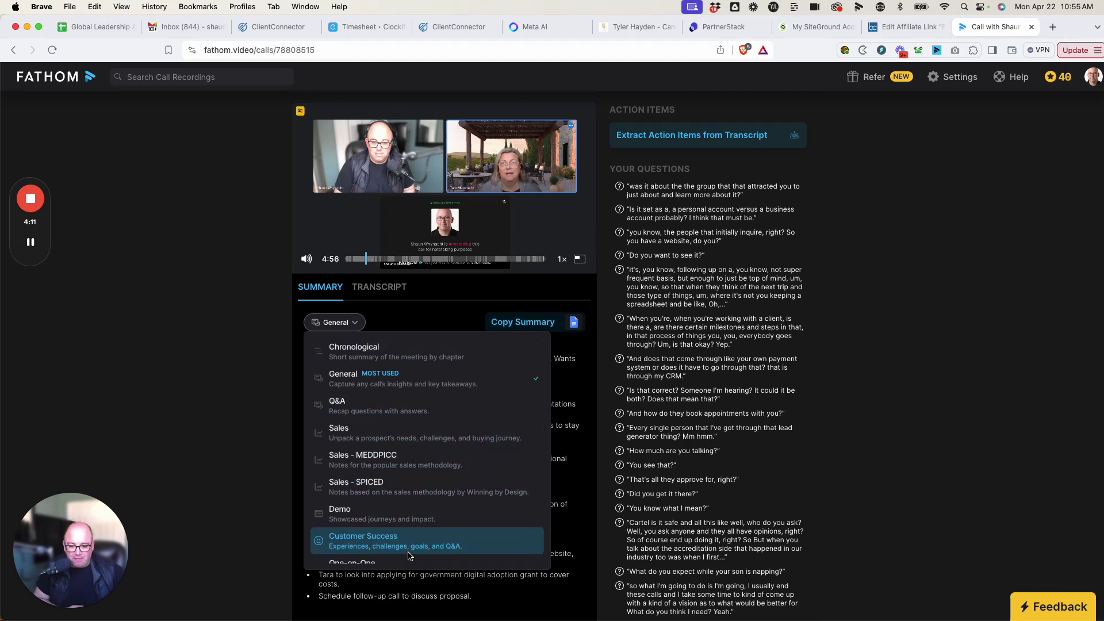
pyautogui.scroll(-1, 408, 546)
pyautogui.click(407, 510)
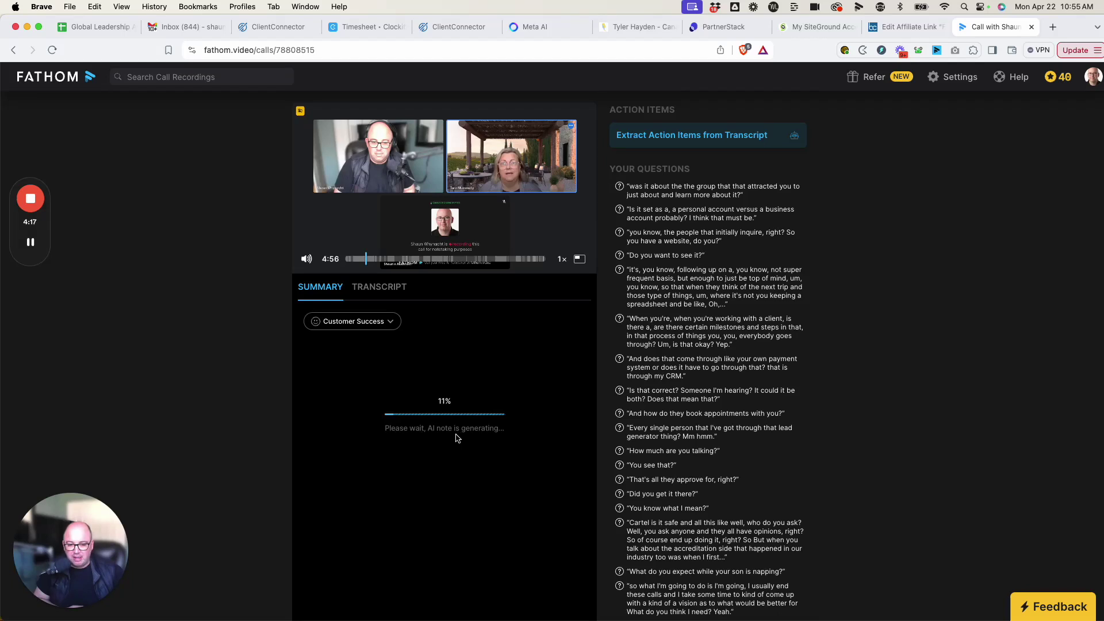
pyautogui.click(382, 322)
pyautogui.scroll(-4, 395, 462)
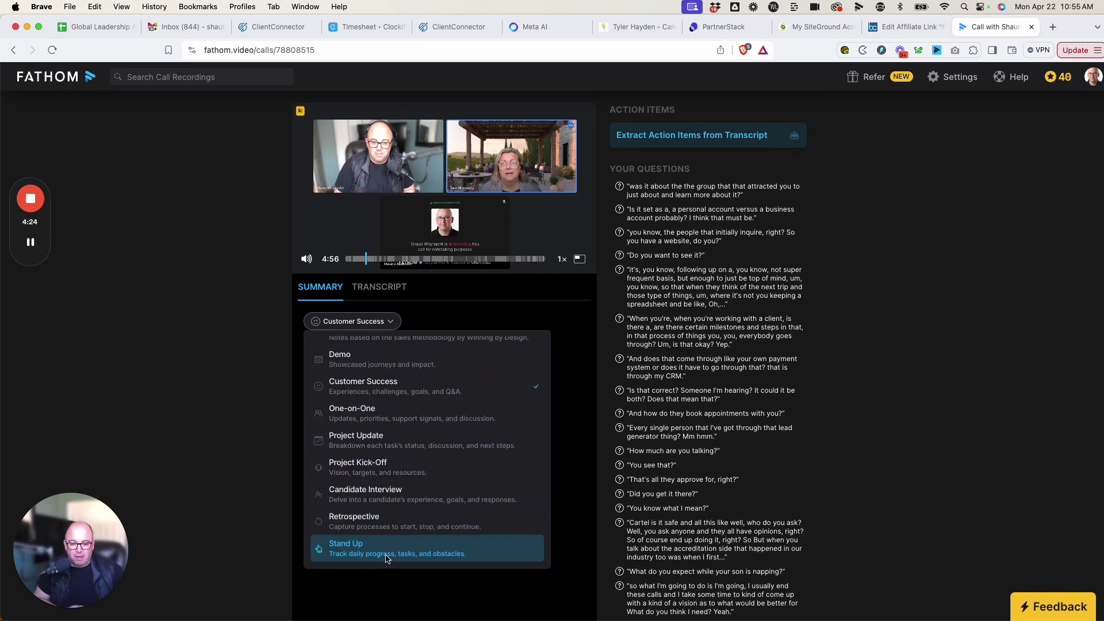
pyautogui.scroll(4, 380, 431)
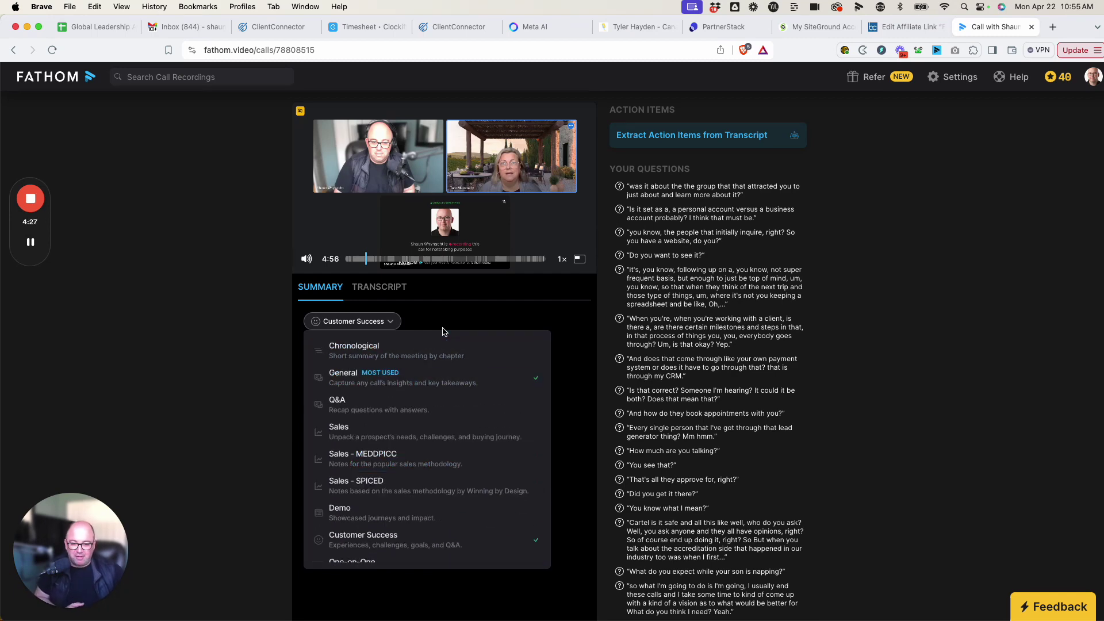
pyautogui.click(354, 322)
# Show the call transcript and play the recording from two of its lines.
pyautogui.click(377, 288)
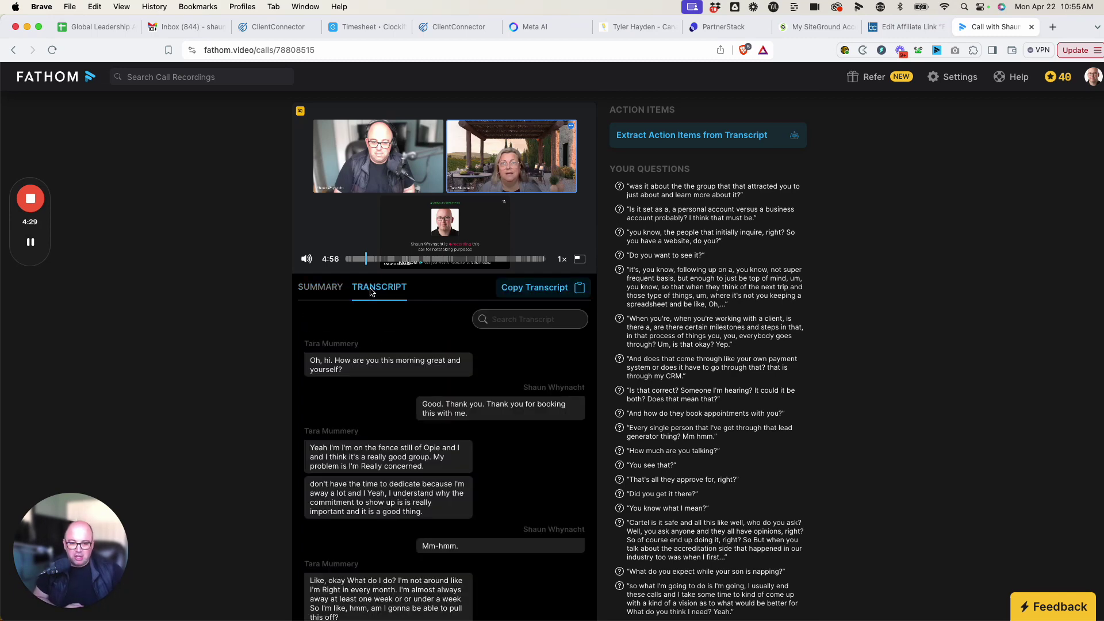
pyautogui.click(546, 410)
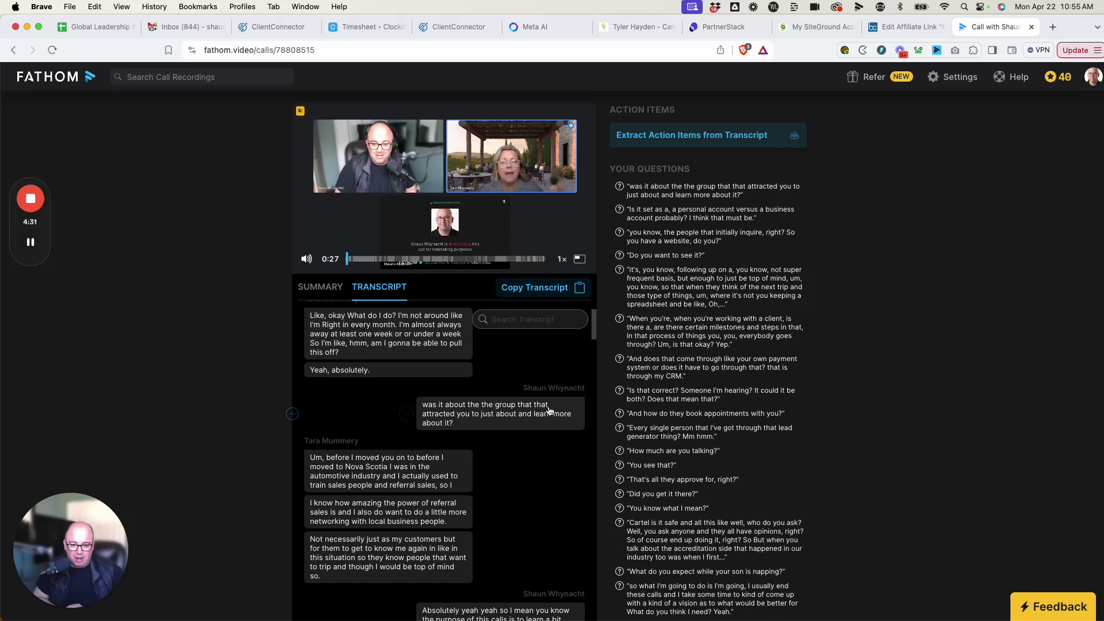
pyautogui.scroll(-5, 549, 410)
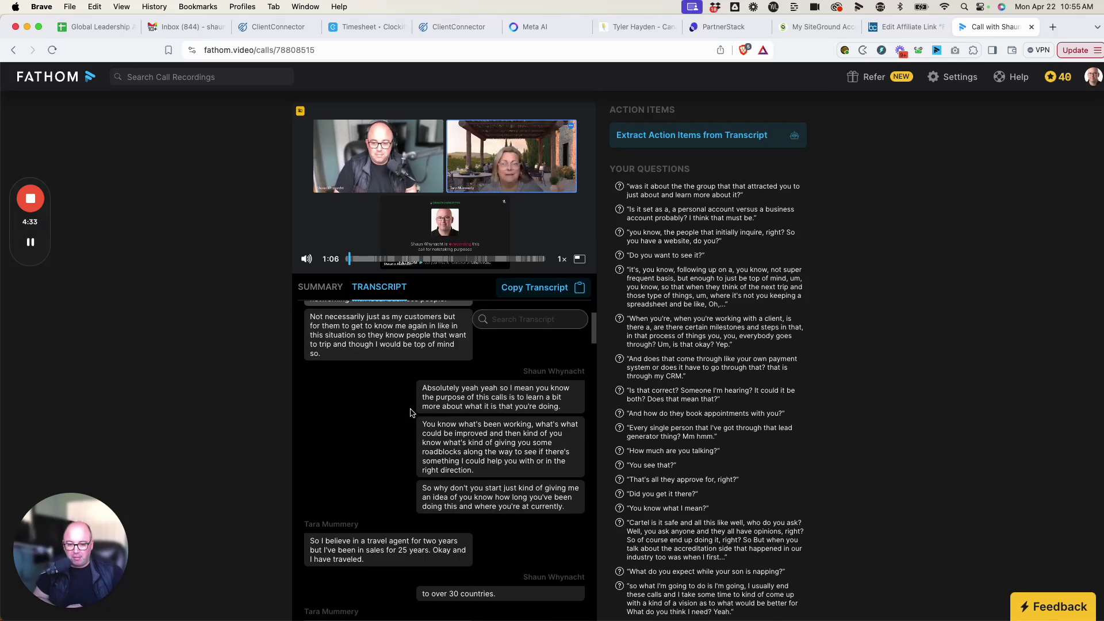
pyautogui.click(566, 454)
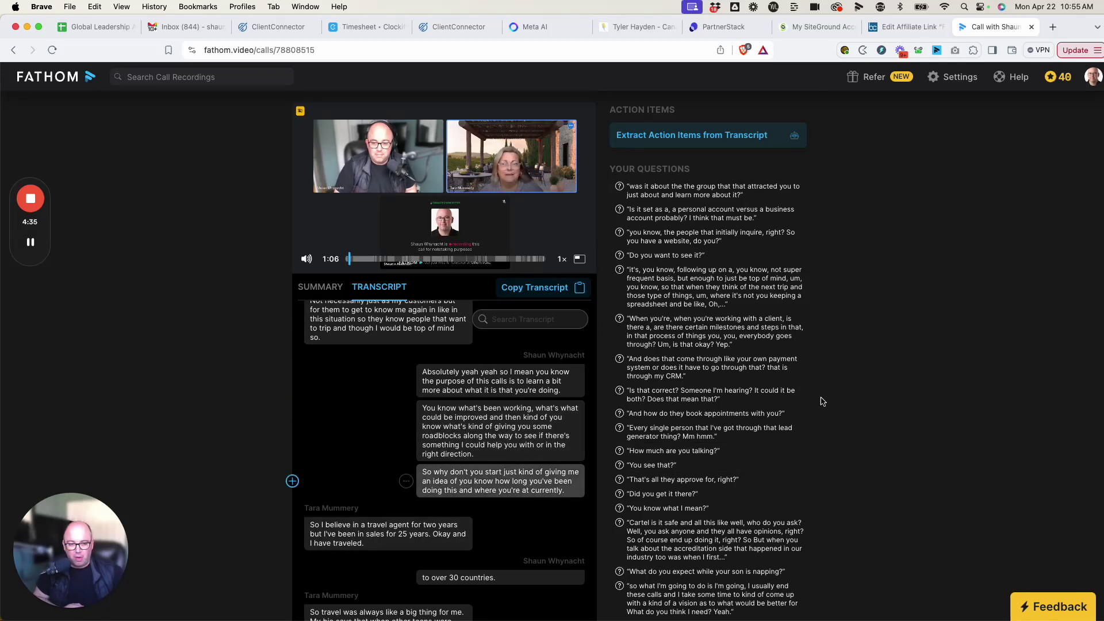
pyautogui.scroll(3, 788, 345)
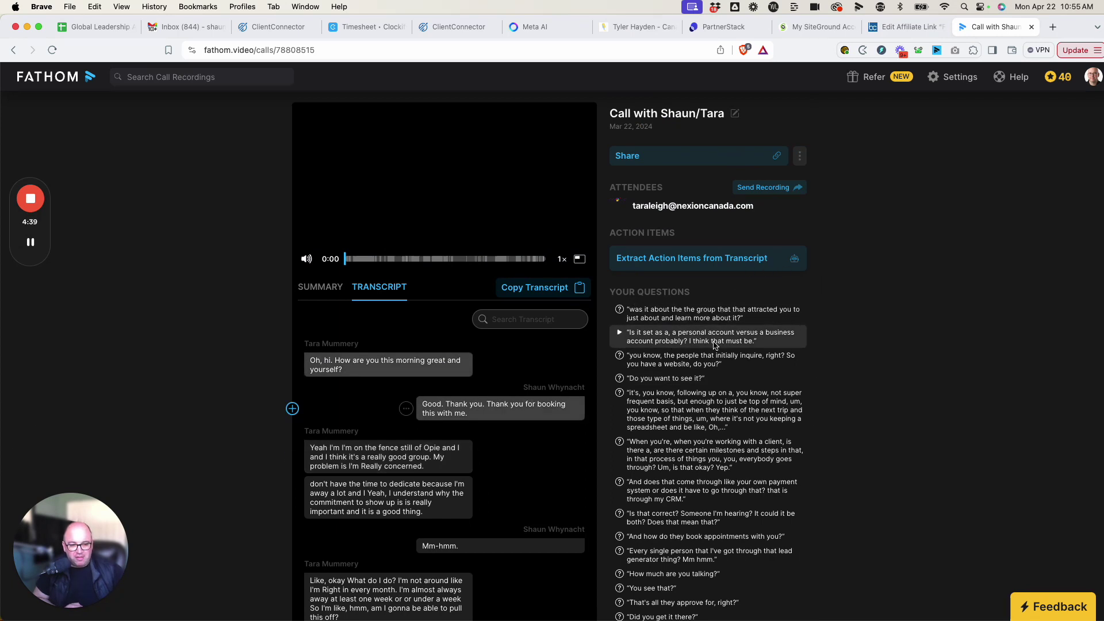
# Scroll the side panel through the Your Questions and Their Questions lists.
pyautogui.scroll(-1, 687, 388)
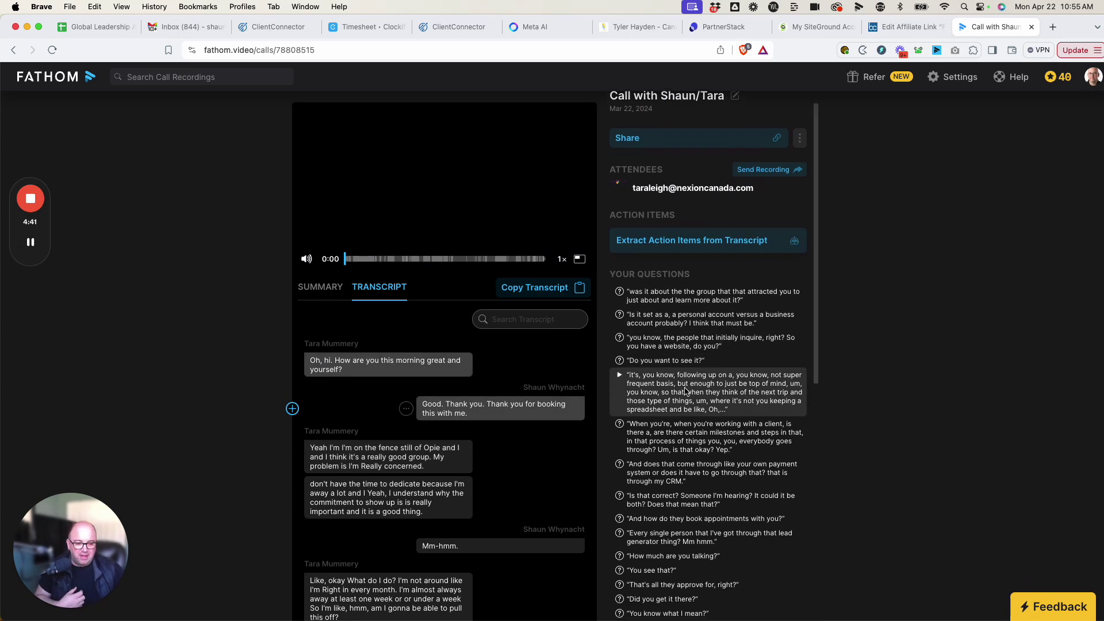
pyautogui.scroll(-10, 685, 391)
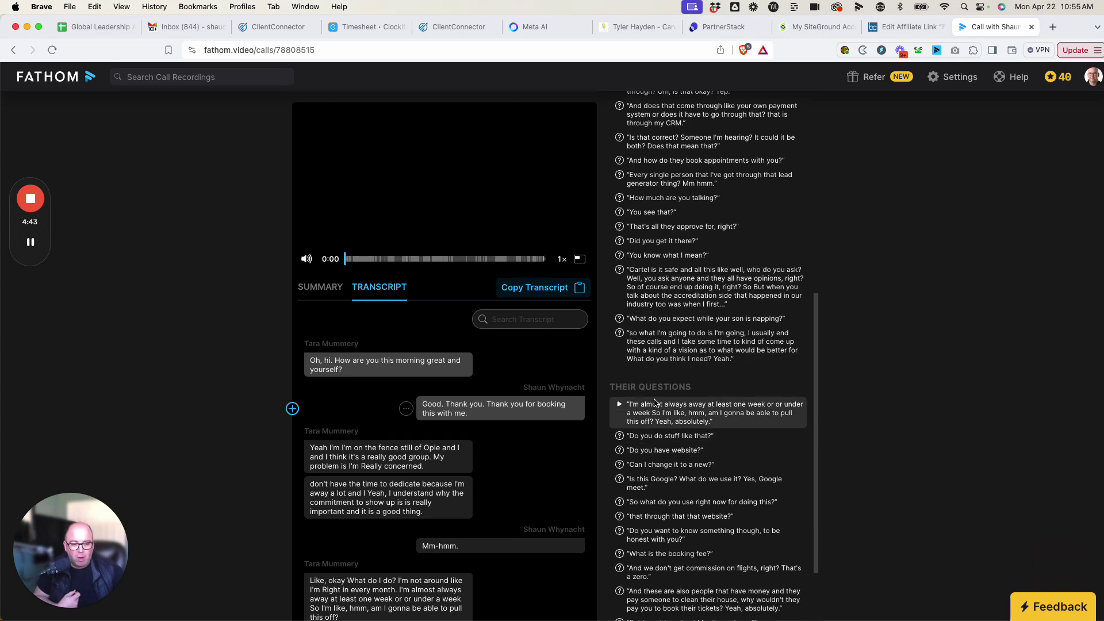
pyautogui.scroll(-3, 684, 420)
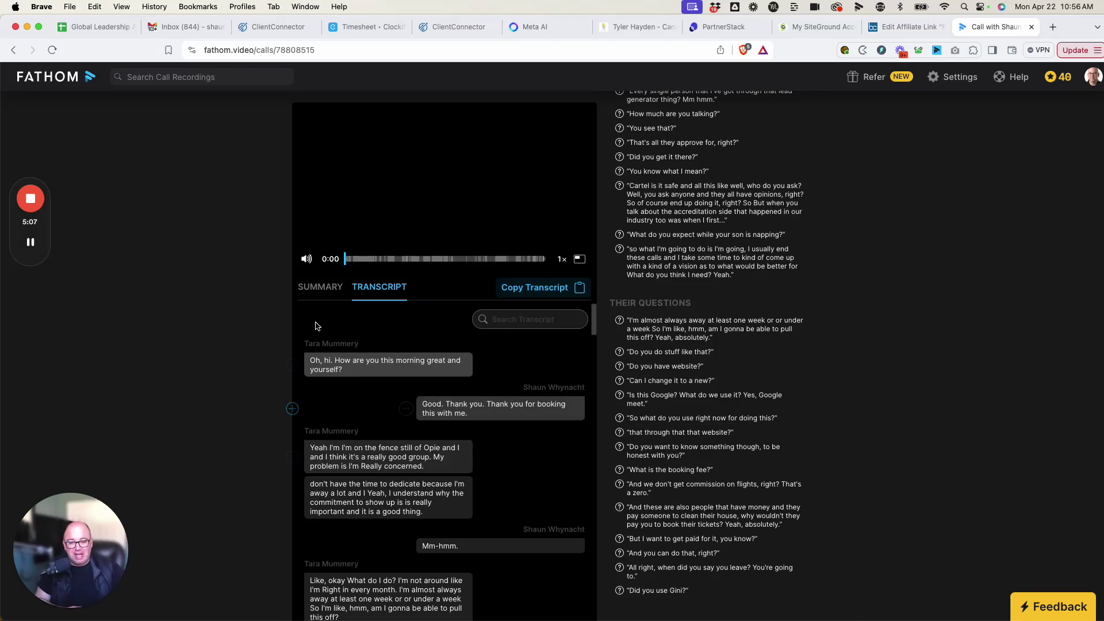
# Return to the AI summary and switch its template back to General.
pyautogui.click(310, 287)
pyautogui.click(361, 320)
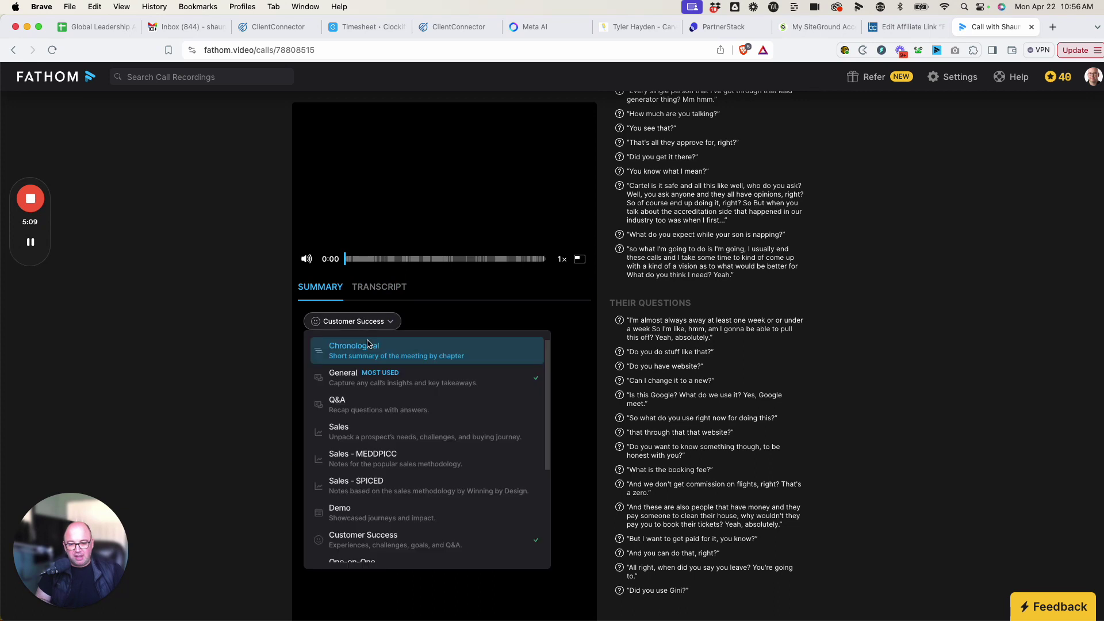
pyautogui.click(379, 379)
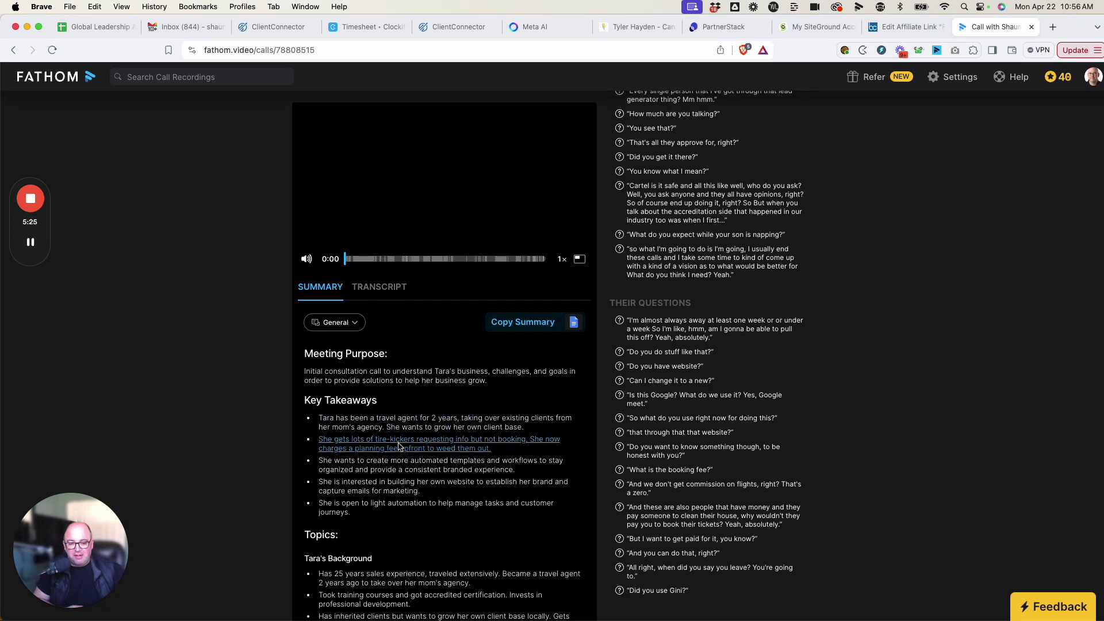
# Play the call from the website takeaway, then bring the Fathom homepage window forward.
pyautogui.scroll(-4, 400, 446)
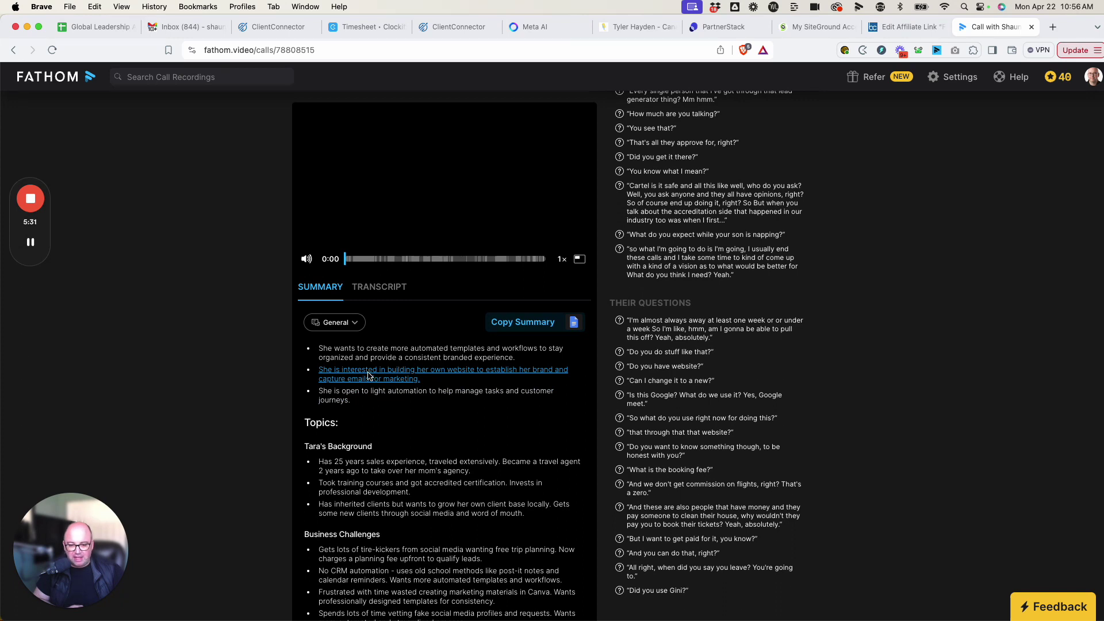
pyautogui.click(368, 374)
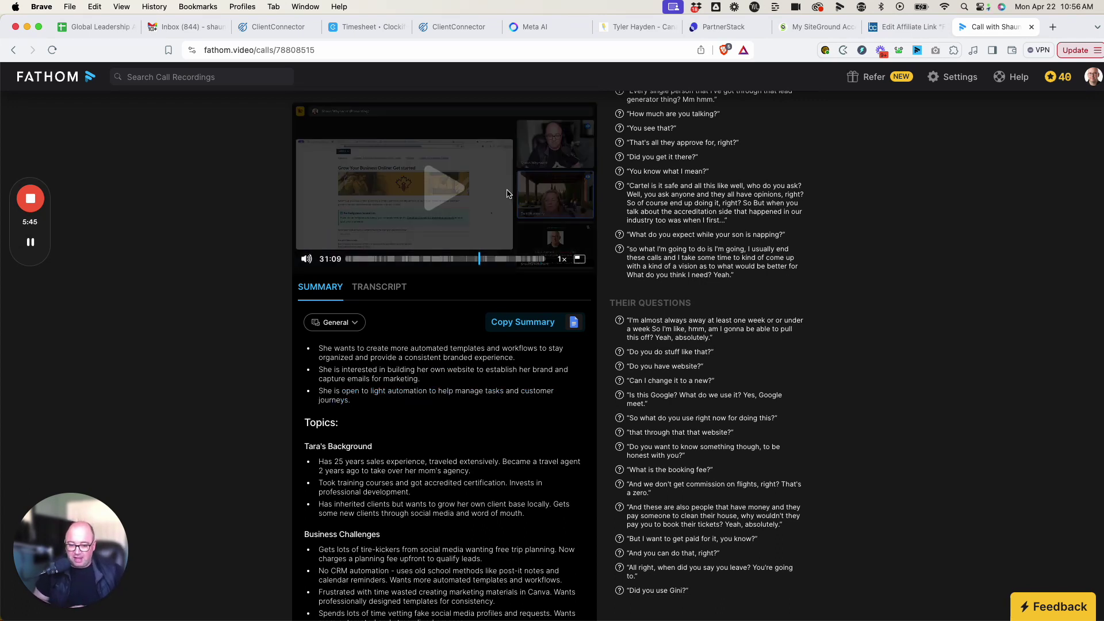
pyautogui.scroll(-5, 506, 428)
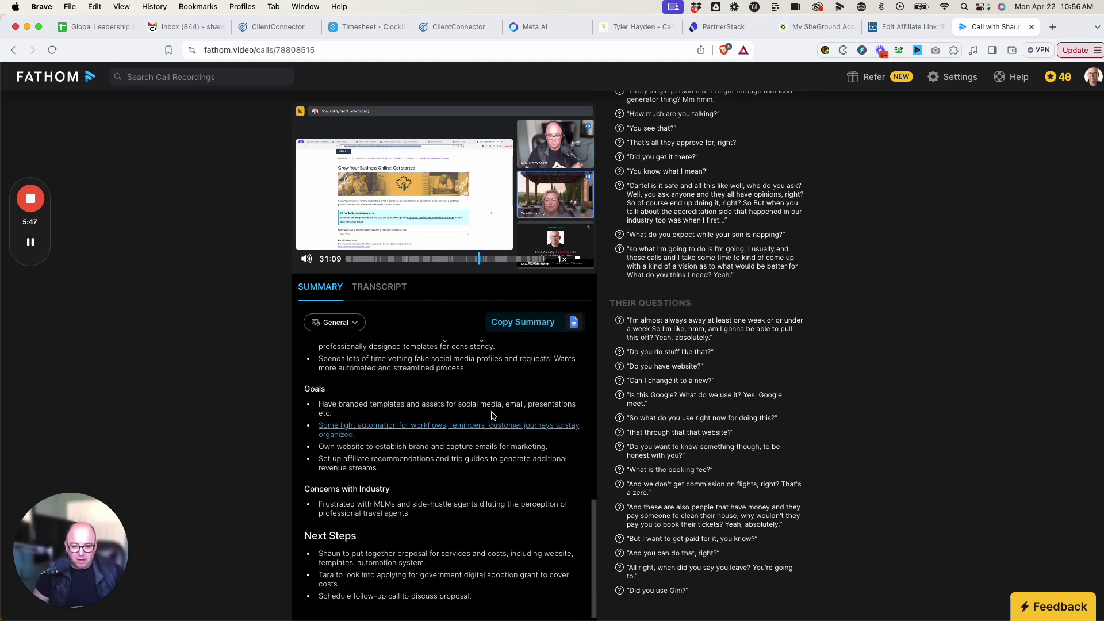
pyautogui.scroll(8, 780, 370)
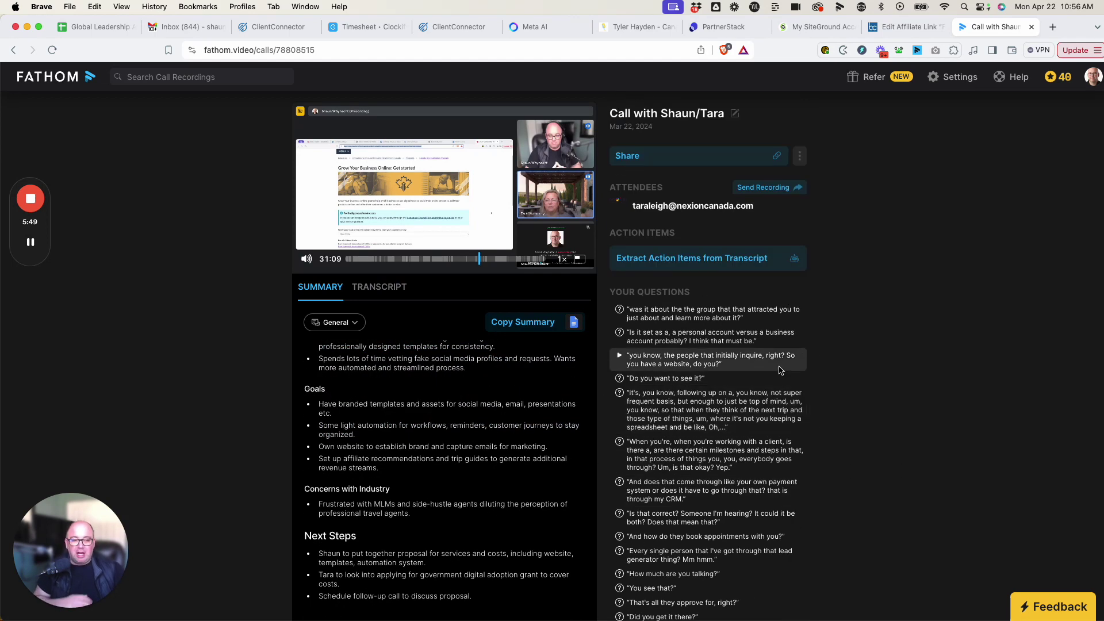
pyautogui.scroll(-5, 780, 369)
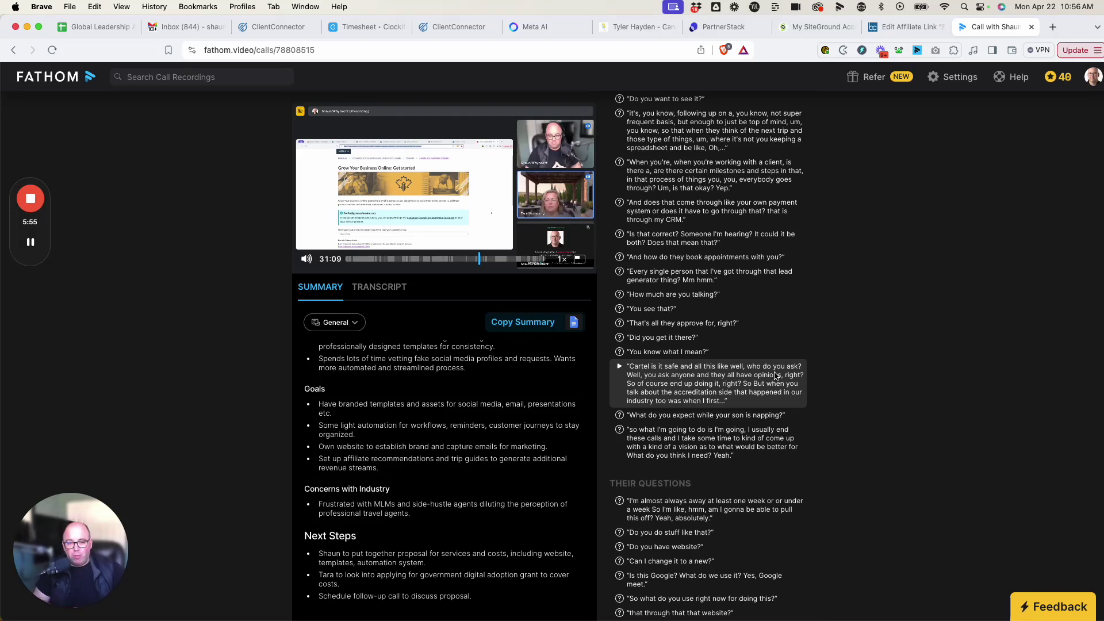
pyautogui.scroll(1, 690, 287)
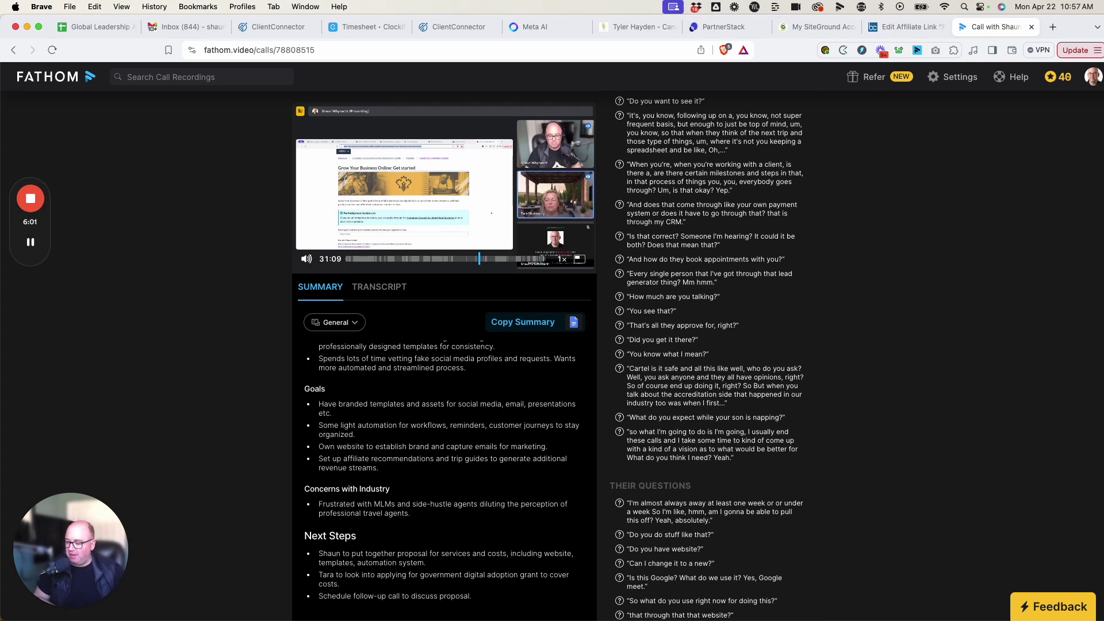
pyautogui.press('super+Tab')
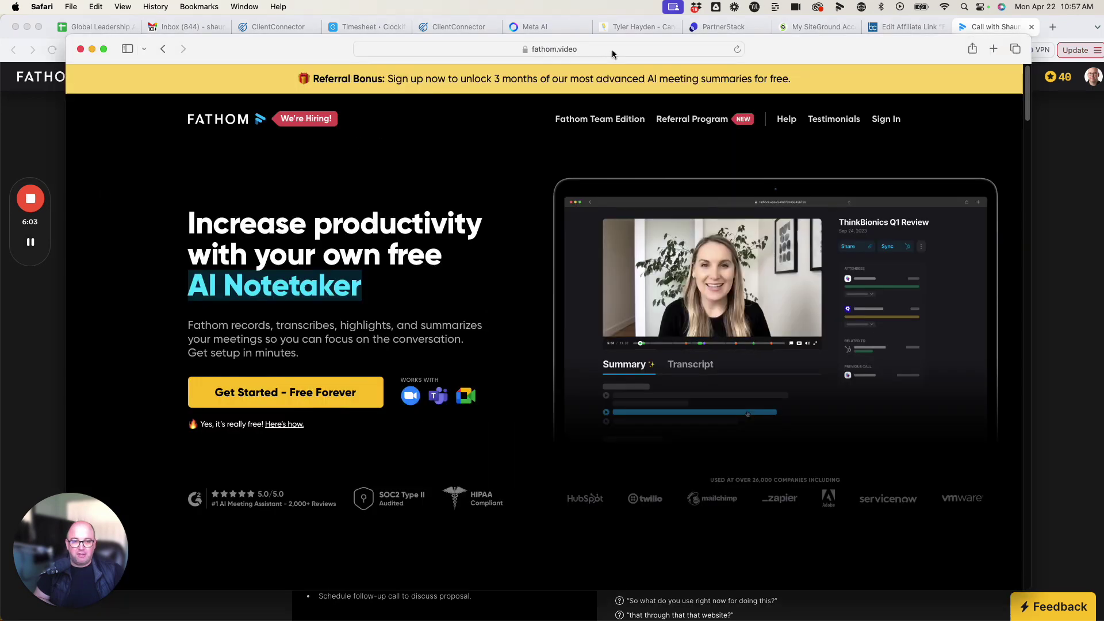
# Load fathom.video/partner in the browser's address bar.
pyautogui.click(571, 50)
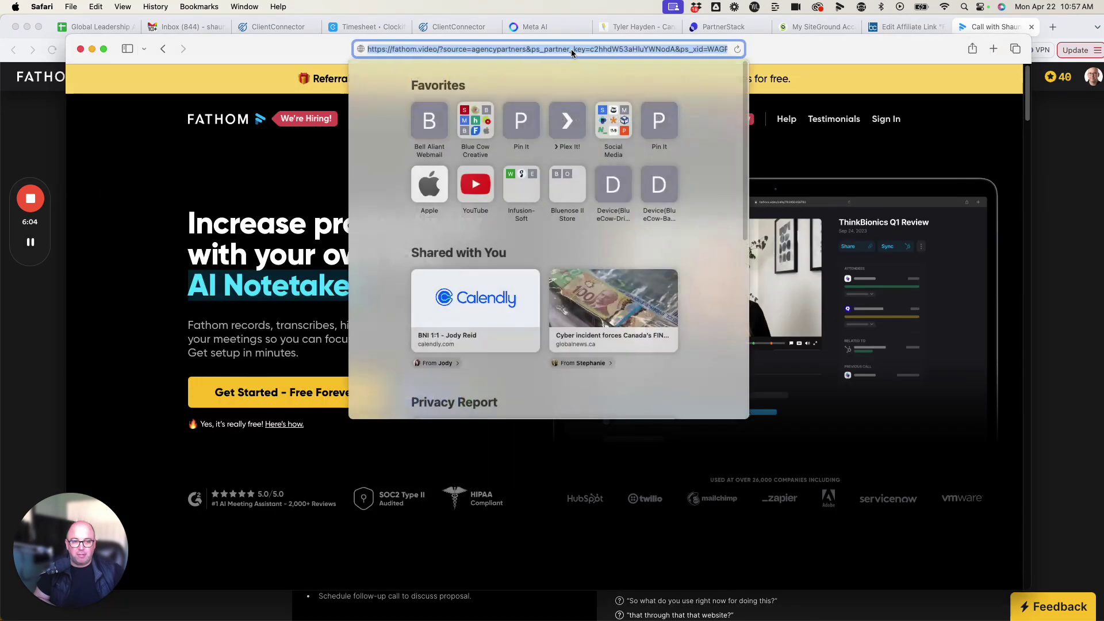
pyautogui.click(441, 50)
pyautogui.press('BackSpace')
pyautogui.press('BackSpace')
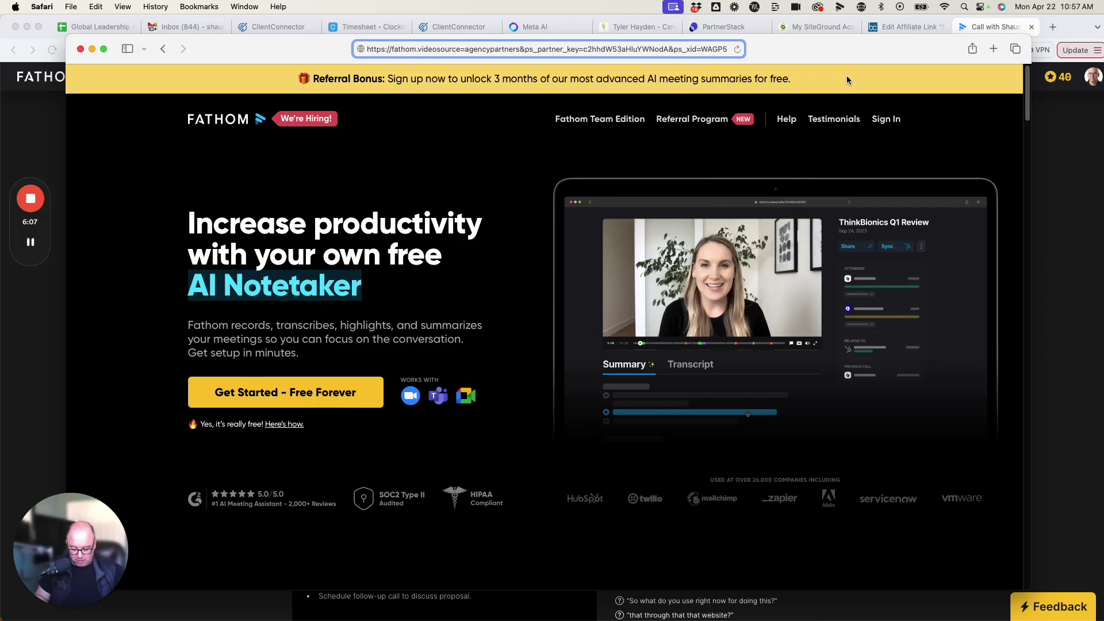
pyautogui.press('super+a')
pyautogui.write('fat')
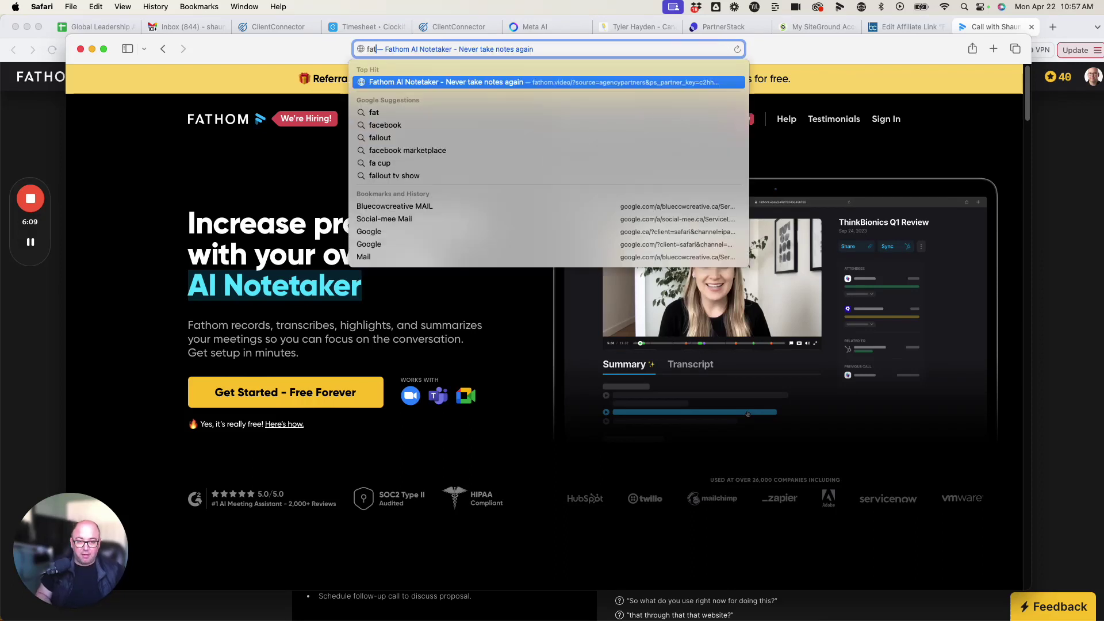
pyautogui.write('hom.c')
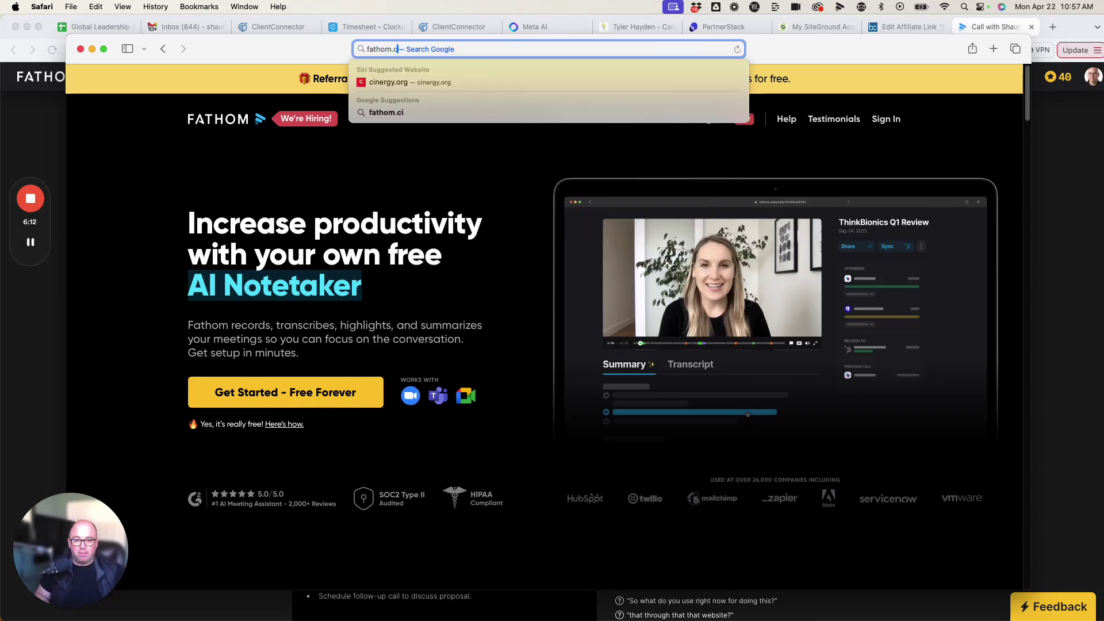
pyautogui.press('BackSpace')
pyautogui.write('video/p')
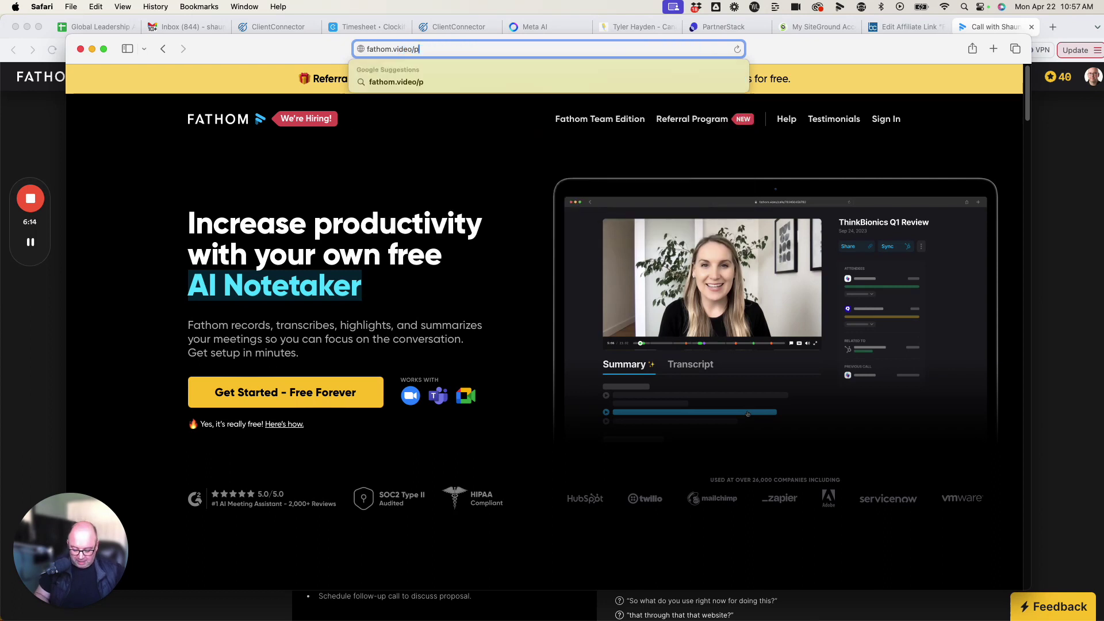
pyautogui.write('artner')
pyautogui.press('Return')
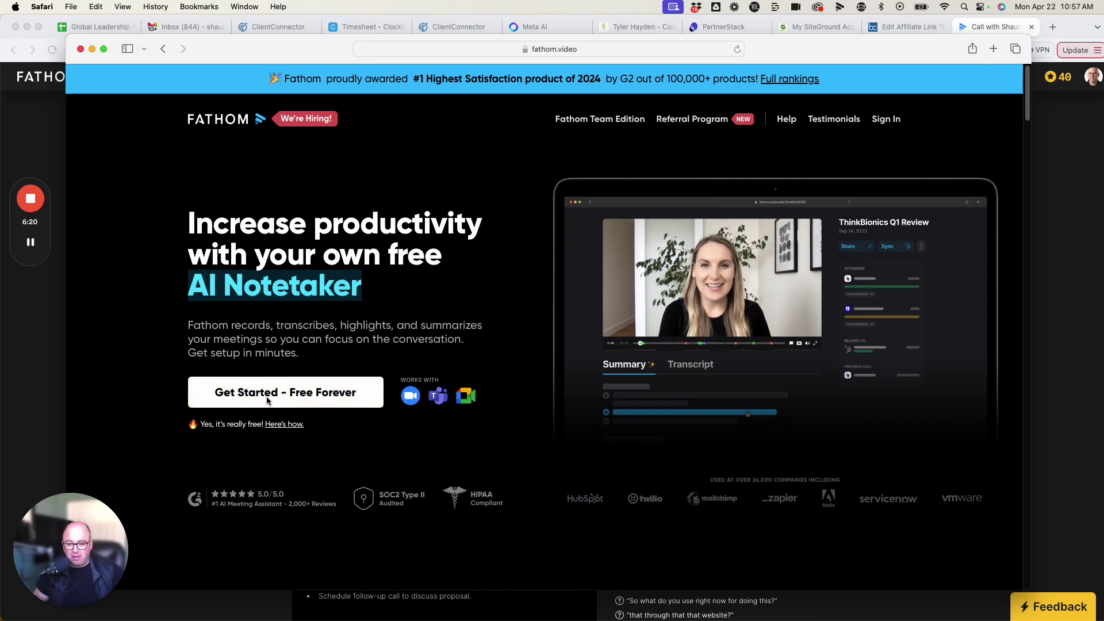
# Look over the Fathom homepage, jump to the FAQ, then scroll back to Works With Your Tools.
pyautogui.scroll(-8, 402, 434)
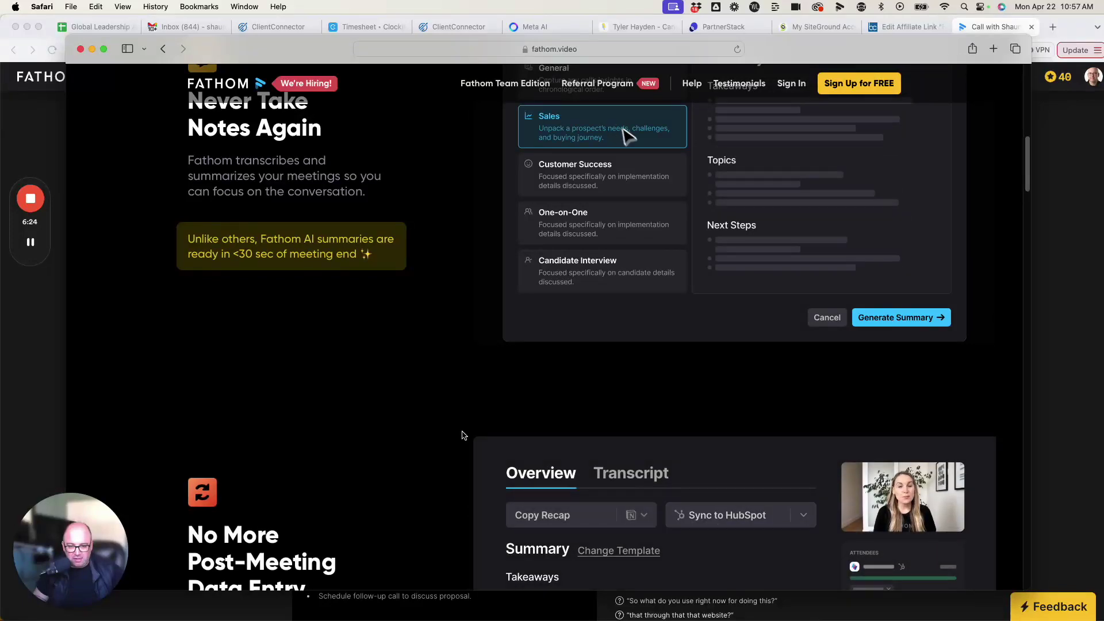
pyautogui.scroll(-15, 464, 435)
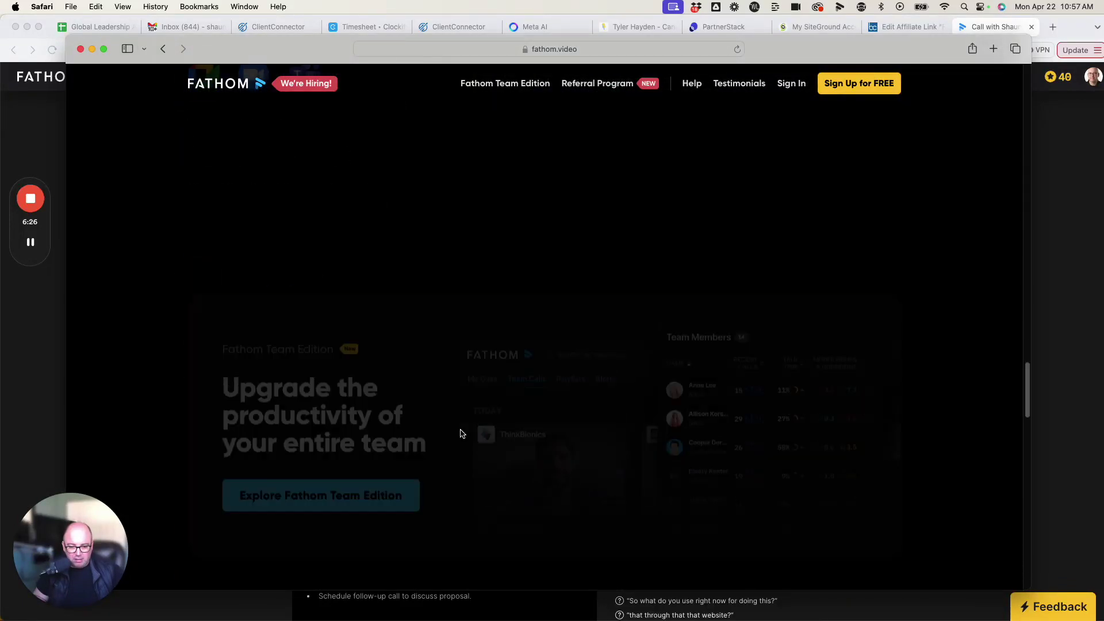
pyautogui.scroll(-20, 460, 433)
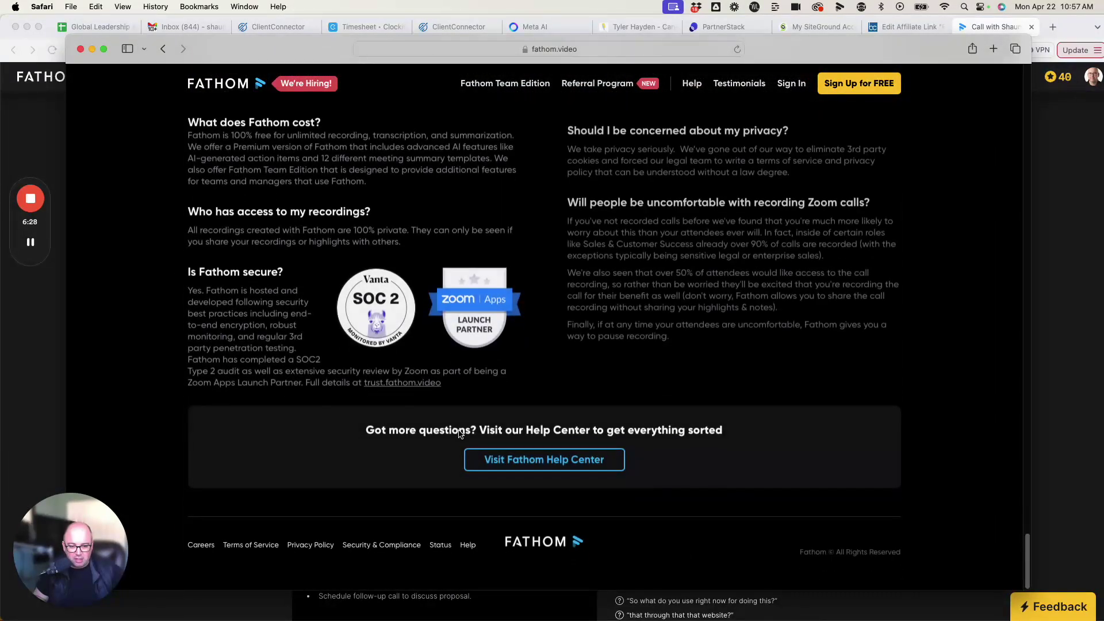
pyautogui.scroll(15, 590, 409)
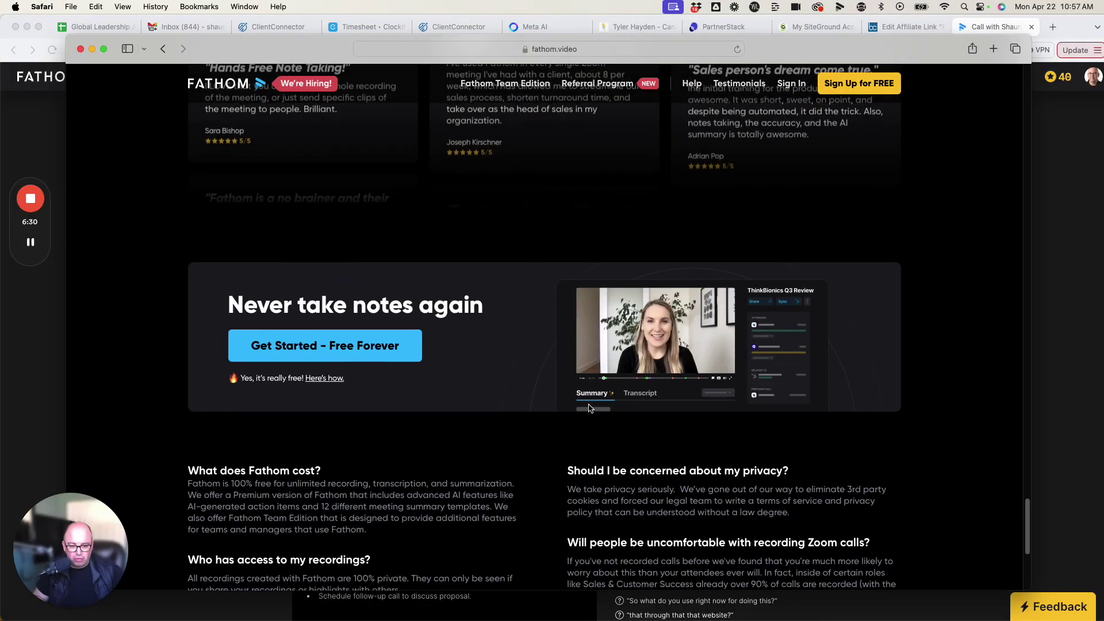
pyautogui.scroll(15, 587, 407)
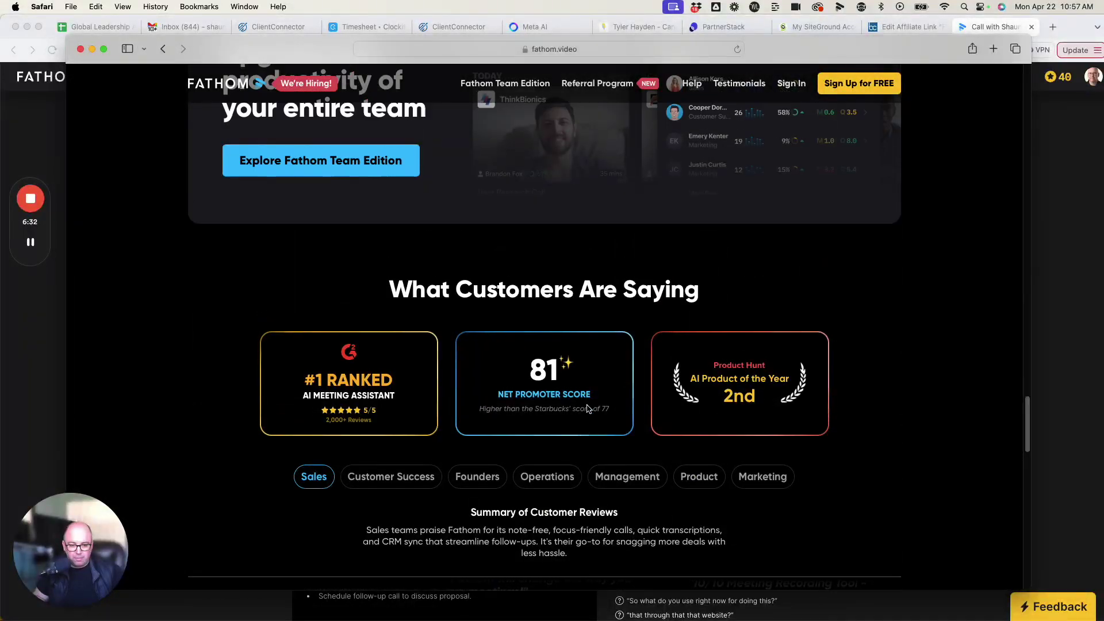
pyautogui.scroll(15, 587, 408)
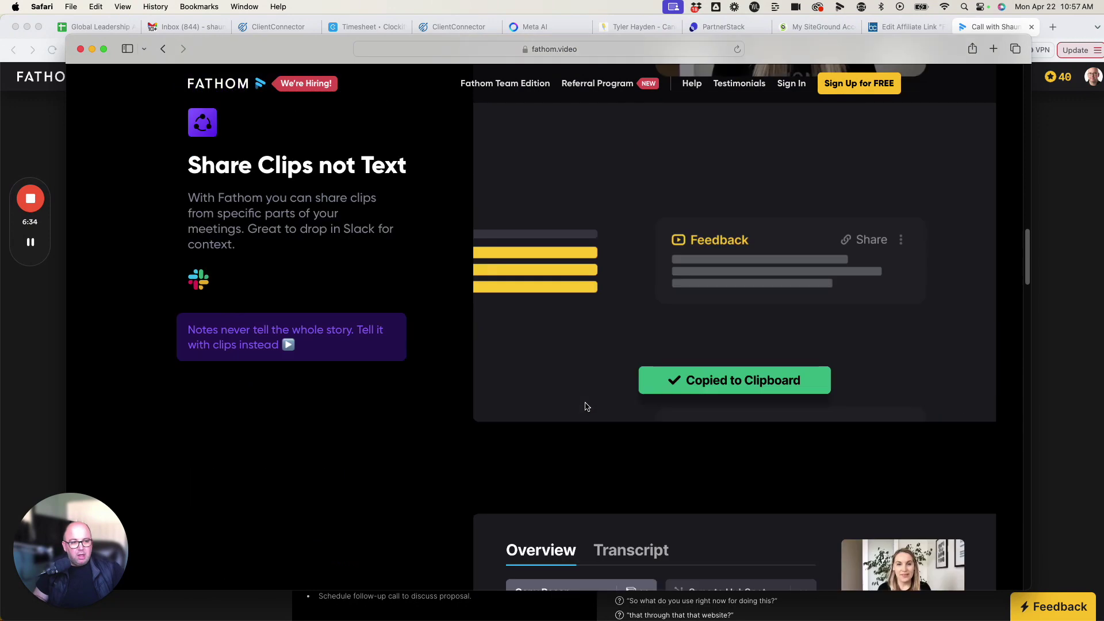
pyautogui.scroll(5, 585, 400)
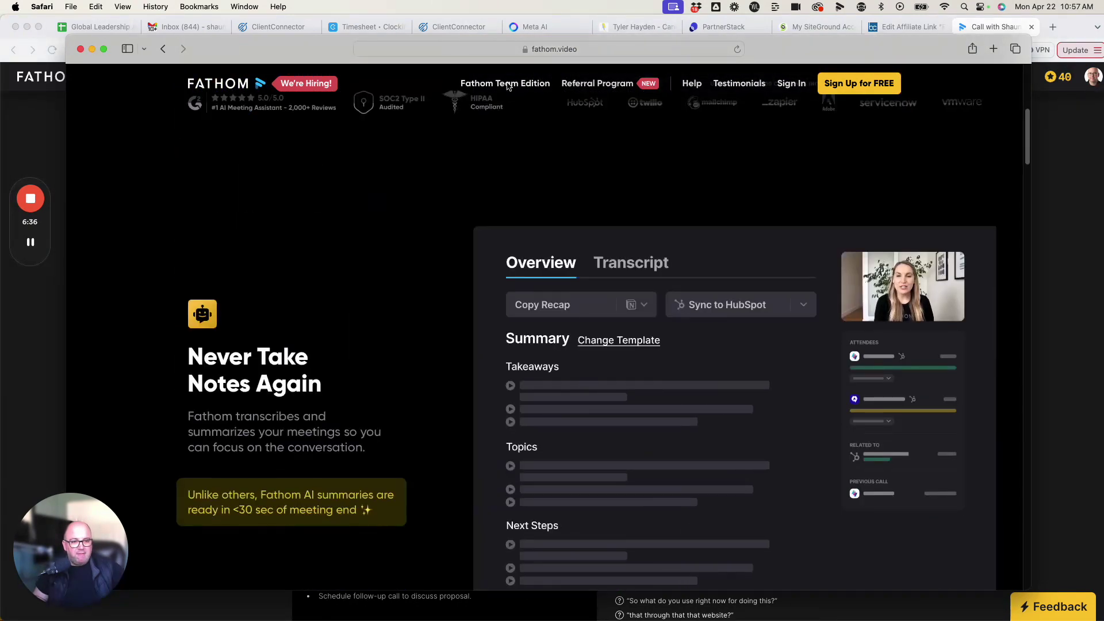
pyautogui.scroll(5, 951, 175)
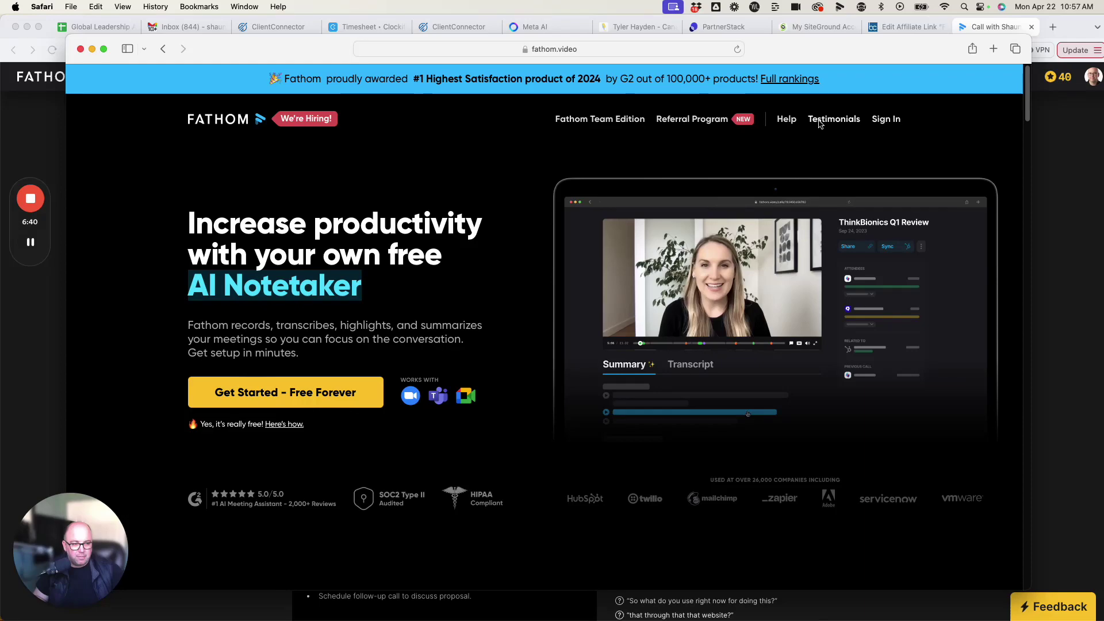
pyautogui.click(787, 119)
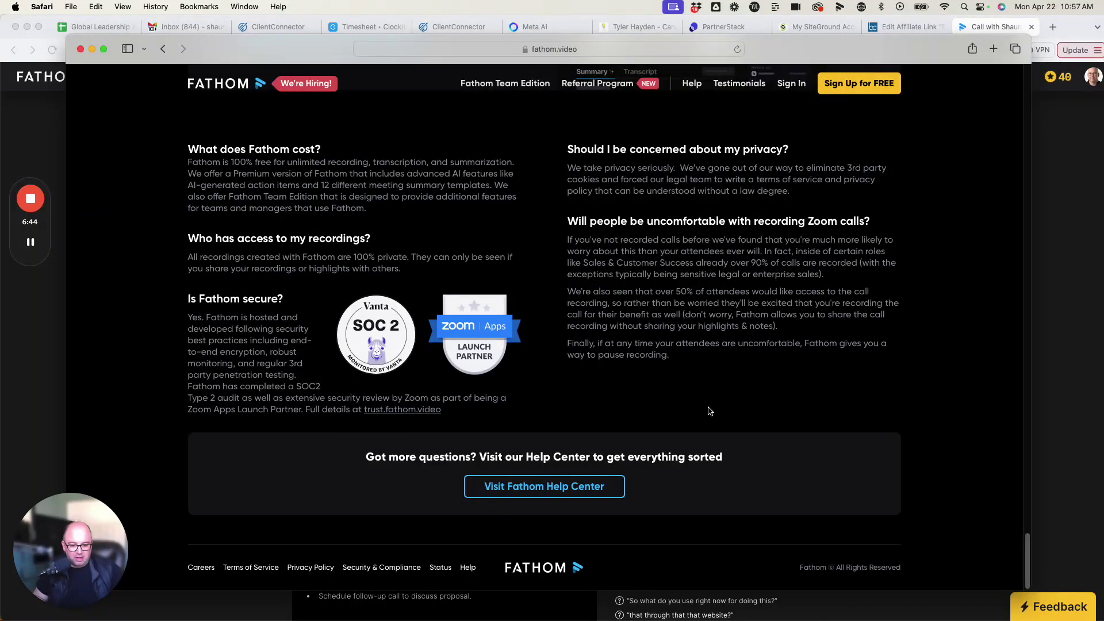
pyautogui.scroll(15, 716, 435)
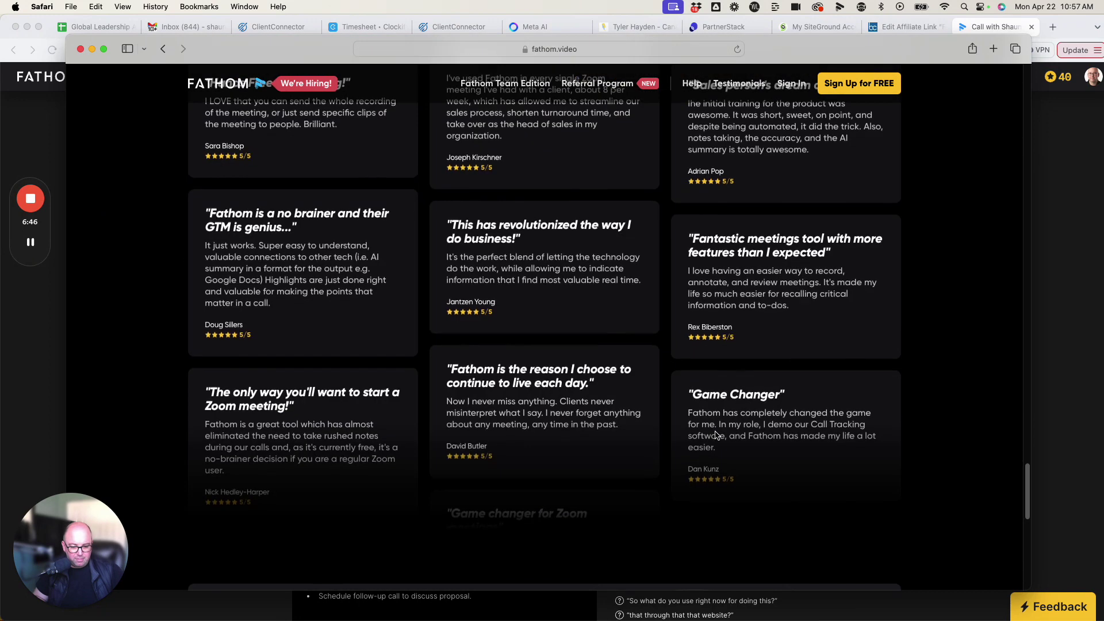
# Search Google for 'fathom video pricing' and open the 'Fathom Pricing? - Help Center' article.
pyautogui.click(591, 48)
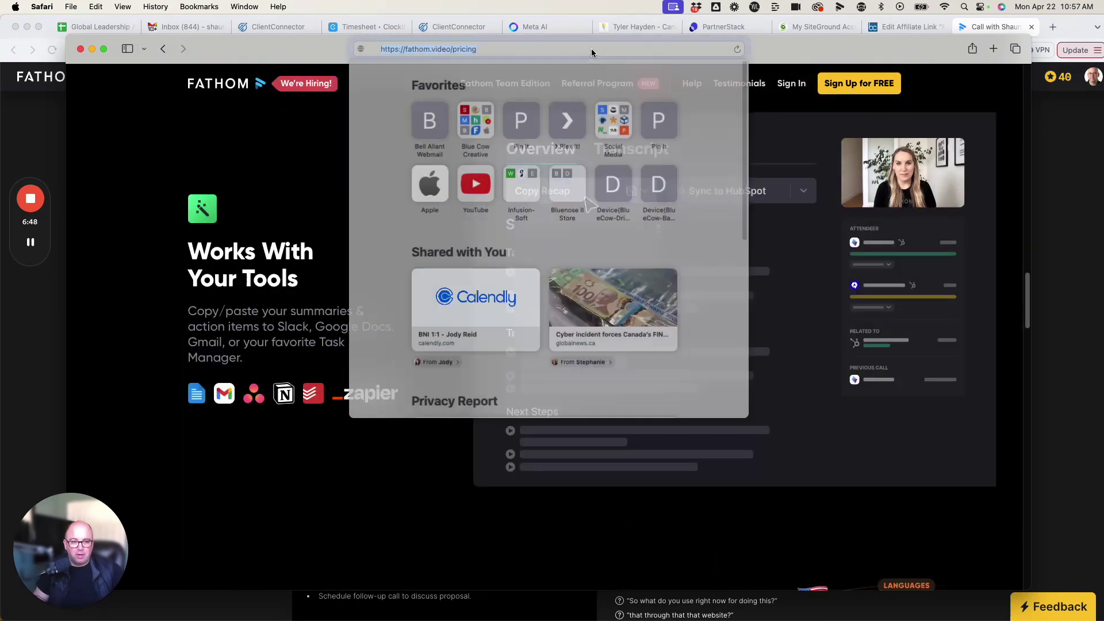
pyautogui.press('super+a')
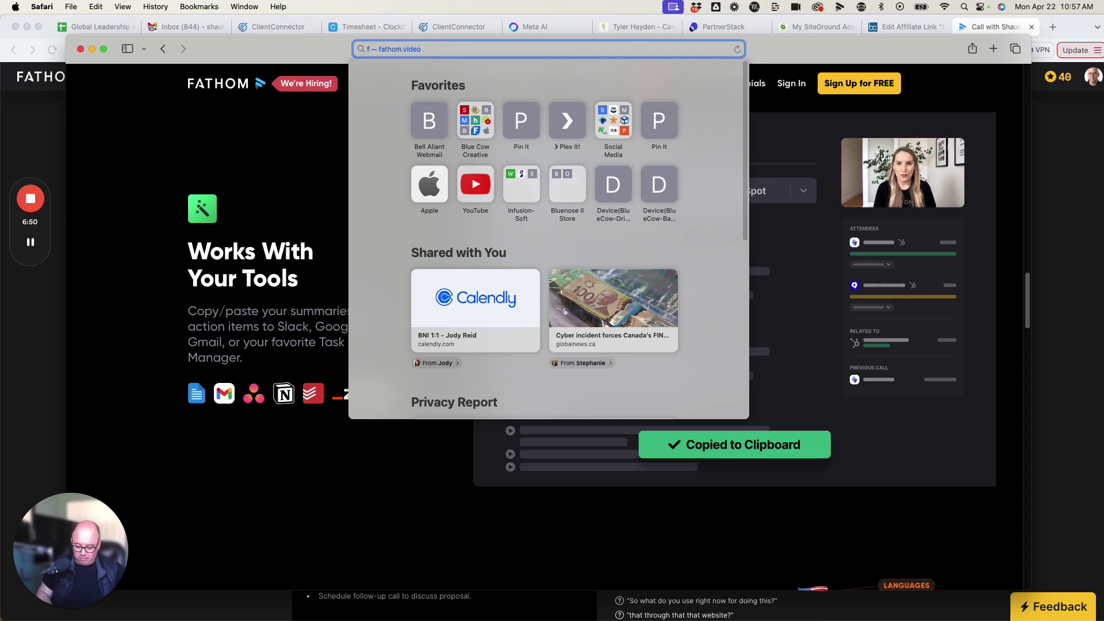
pyautogui.write('fathom v')
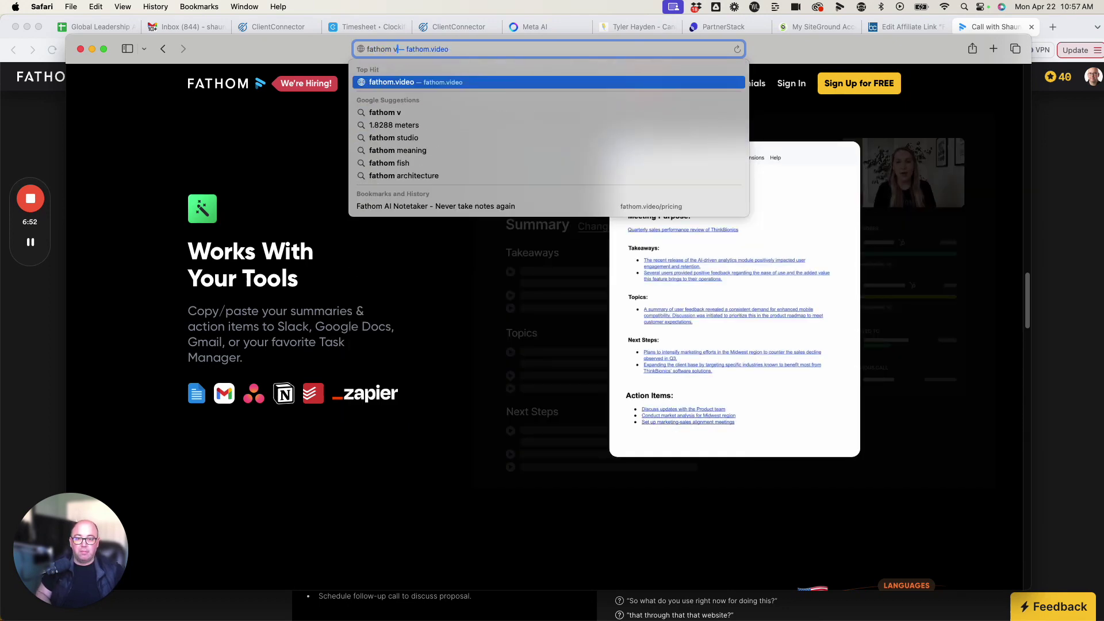
pyautogui.write('ideo prciin')
pyautogui.press('BackSpace')
pyautogui.press('BackSpace')
pyautogui.press('BackSpace')
pyautogui.press('BackSpace')
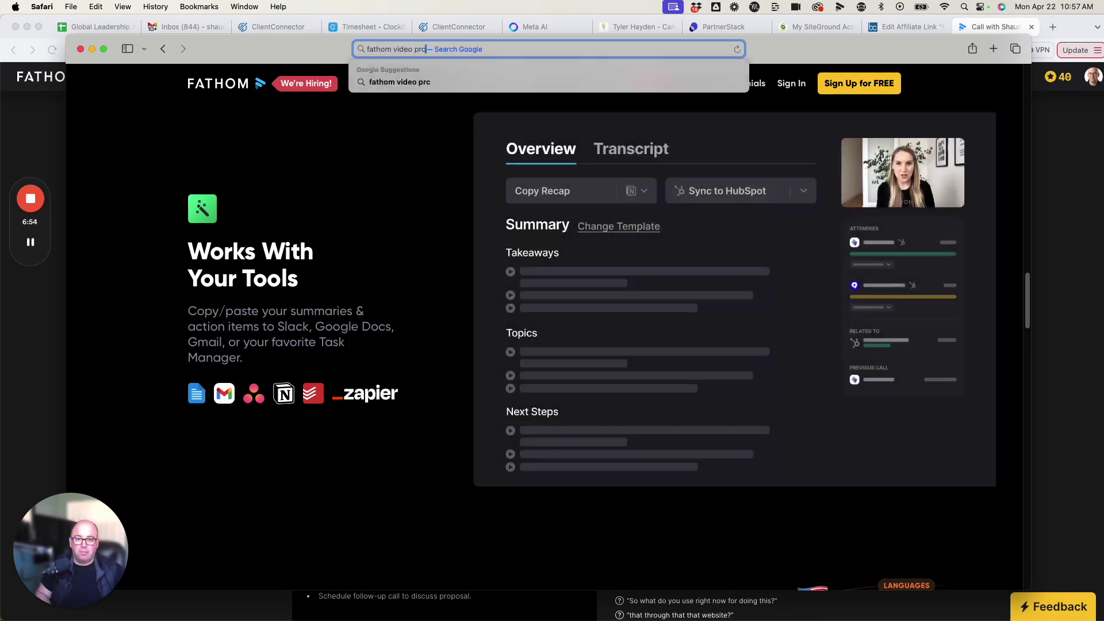
pyautogui.write('icing')
pyautogui.press('Return')
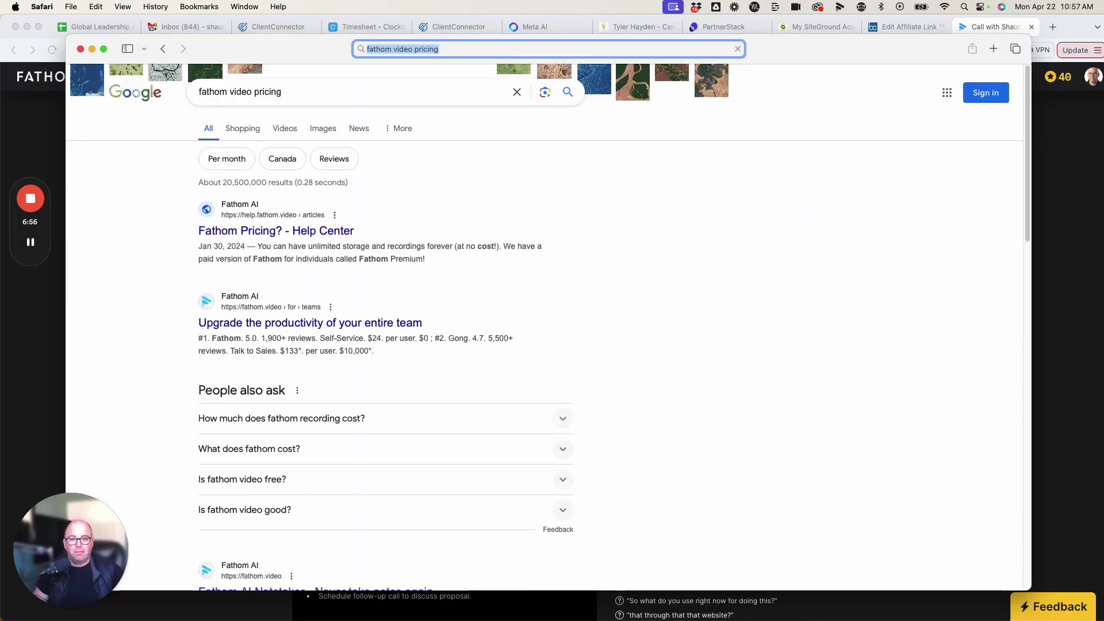
pyautogui.click(252, 231)
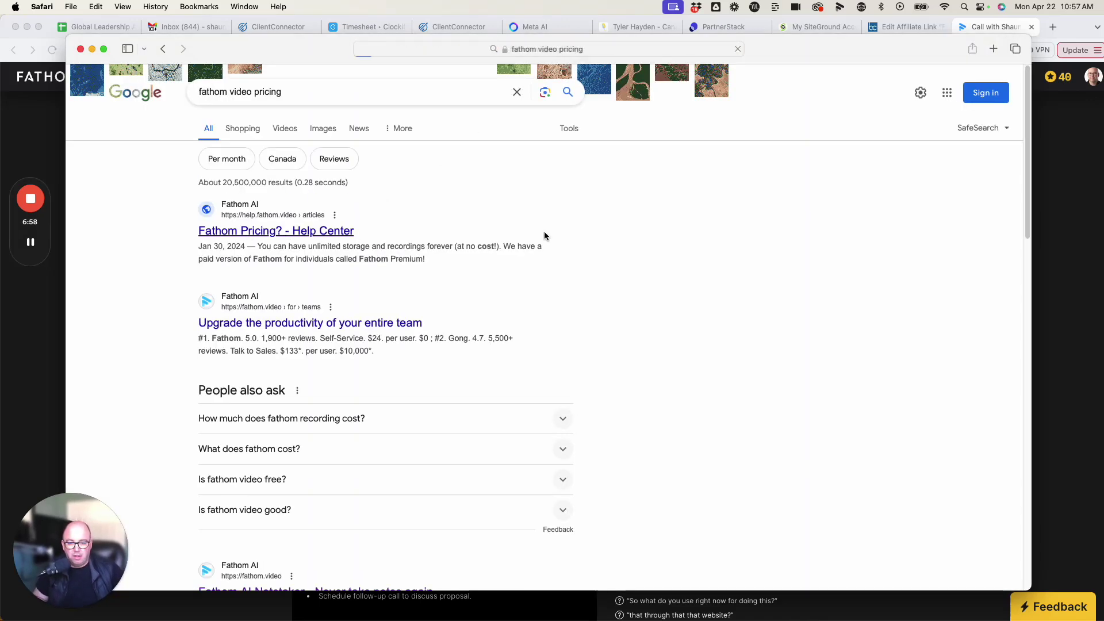
# Highlight the Fathom Premium Pricing line in the article, ending on the $180 annual price.
pyautogui.scroll(-3, 684, 375)
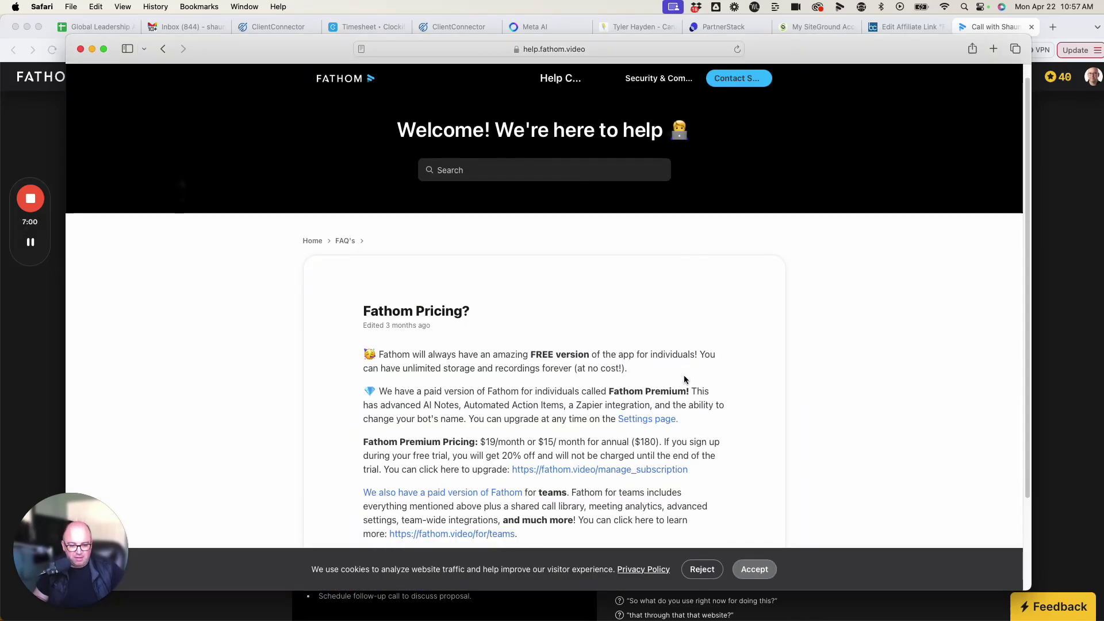
pyautogui.scroll(-1, 684, 374)
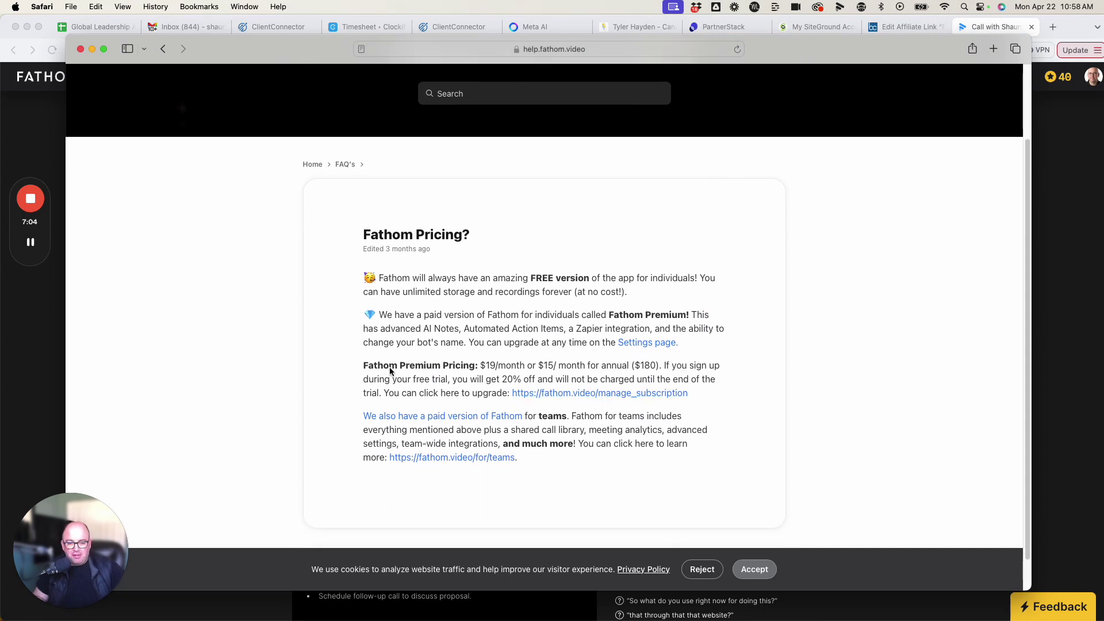
pyautogui.moveTo(405, 371); pyautogui.dragTo(622, 372)
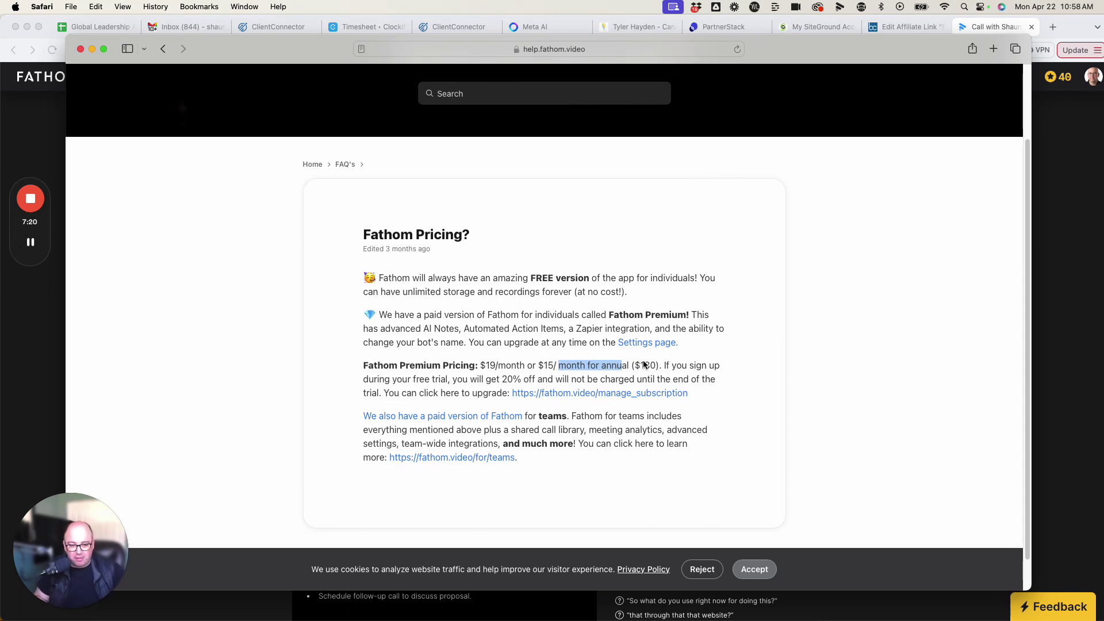
pyautogui.click(649, 368)
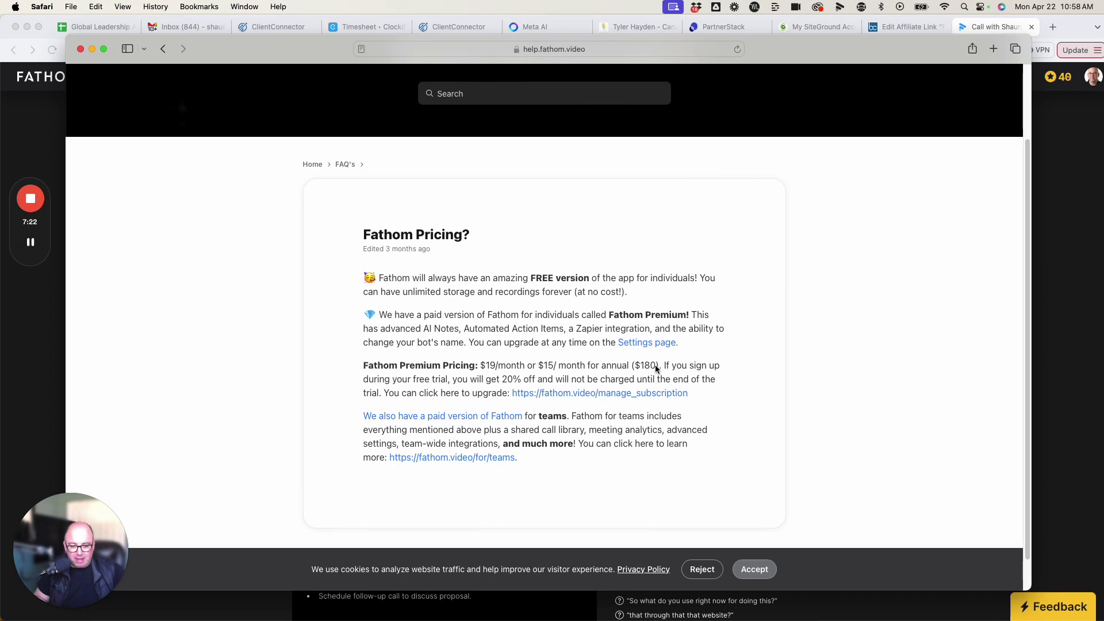
pyautogui.moveTo(656, 369); pyautogui.dragTo(641, 368)
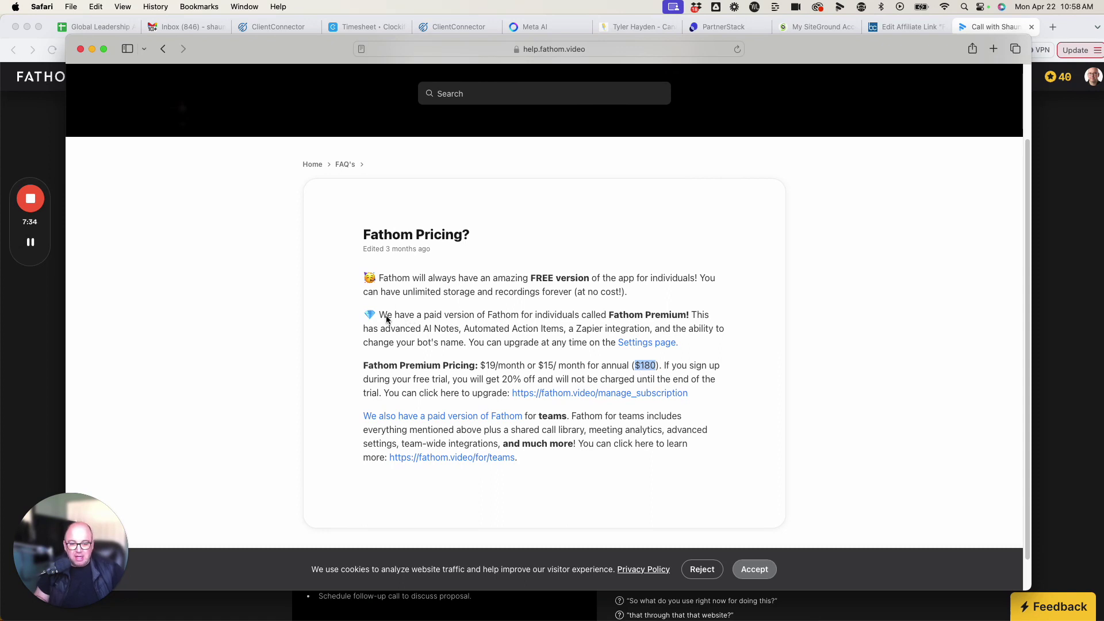
pyautogui.moveTo(394, 315); pyautogui.dragTo(710, 317)
pyautogui.click(418, 330)
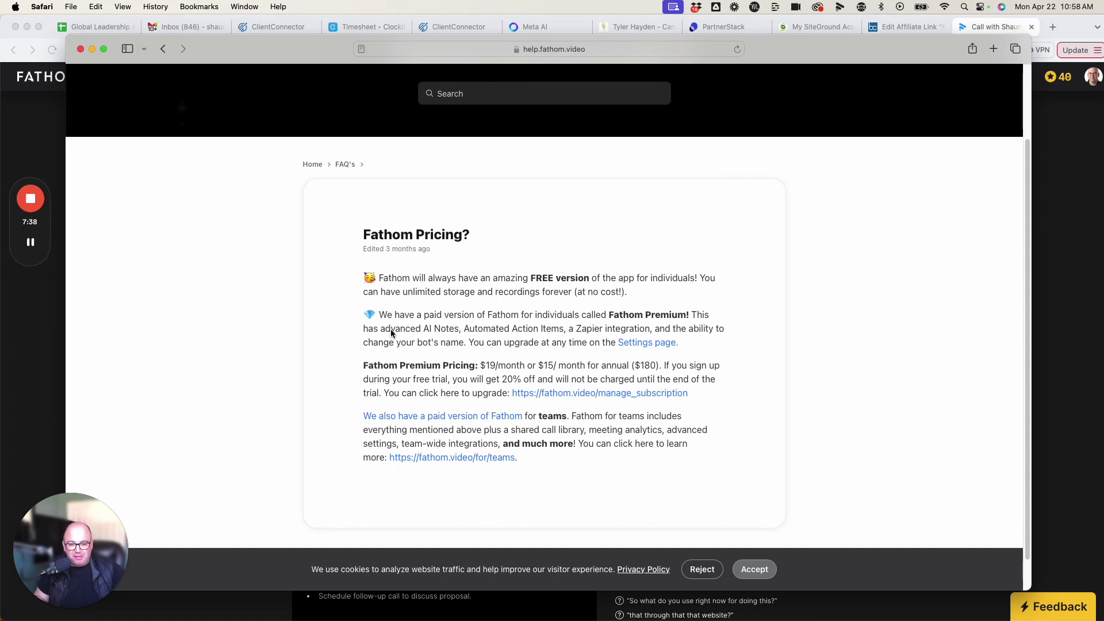
pyautogui.moveTo(434, 331); pyautogui.dragTo(506, 343)
pyautogui.click(584, 333)
pyautogui.moveTo(581, 328); pyautogui.dragTo(676, 328)
pyautogui.moveTo(401, 344); pyautogui.dragTo(462, 345)
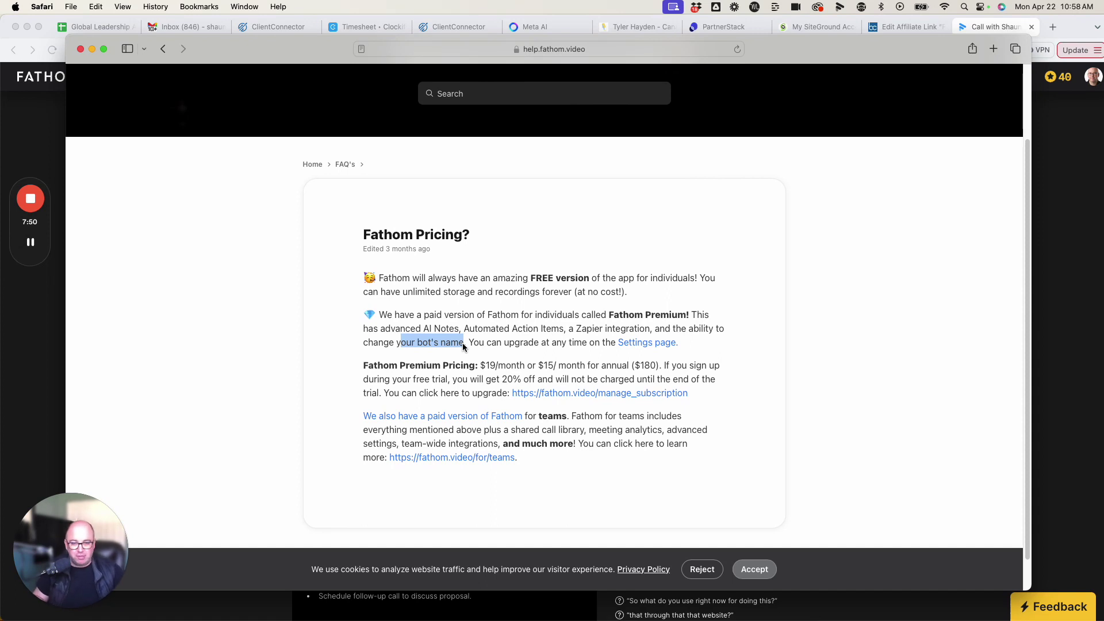
pyautogui.click(399, 349)
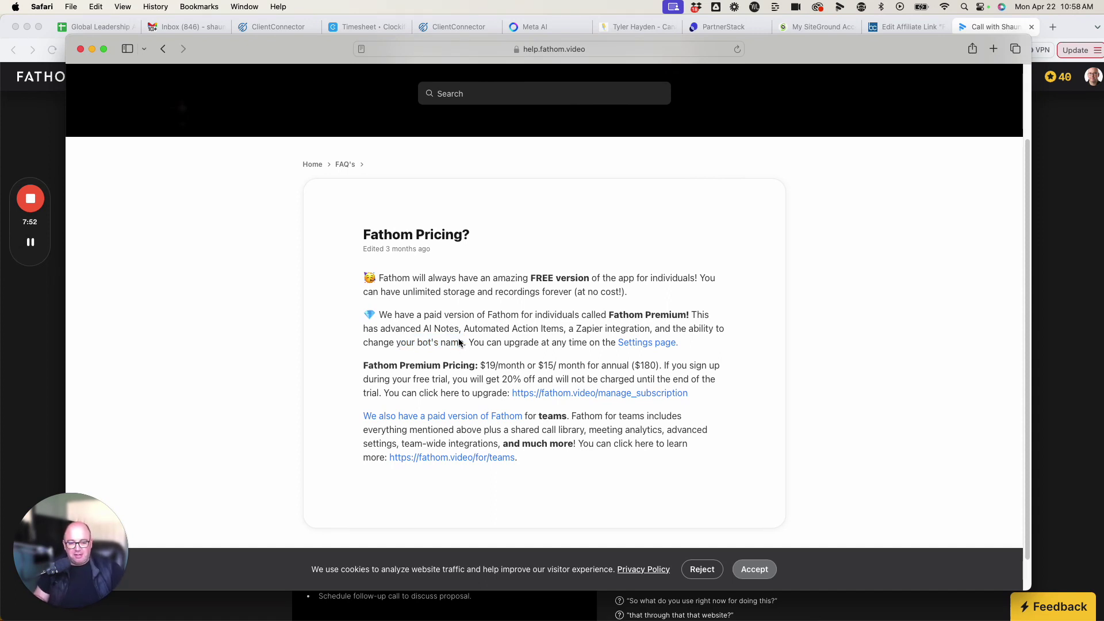